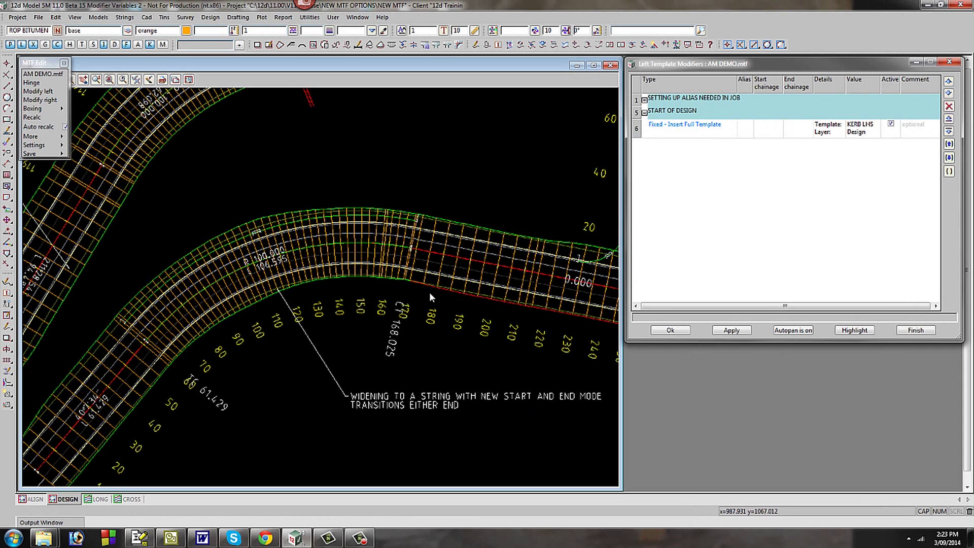
Add a Fixed Modify All to String modifier below the Insert Full Template row and enlarge its settings dialog
left_click(638, 132)
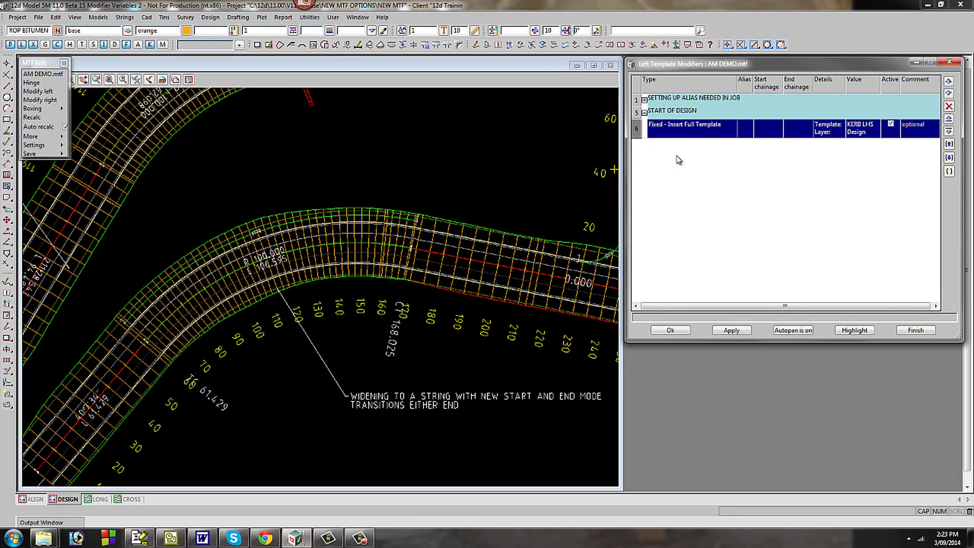
left_click(948, 132)
left_click(678, 146)
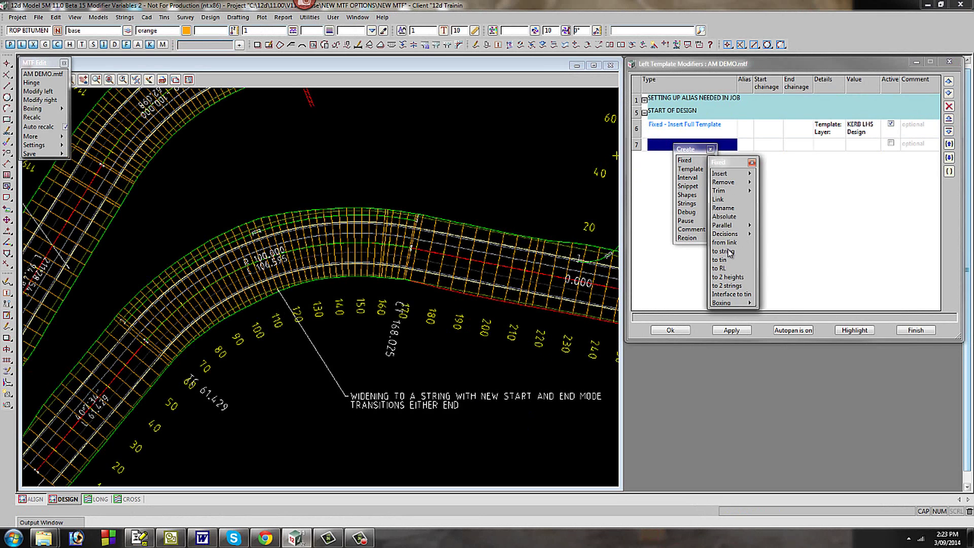
left_click(811, 348)
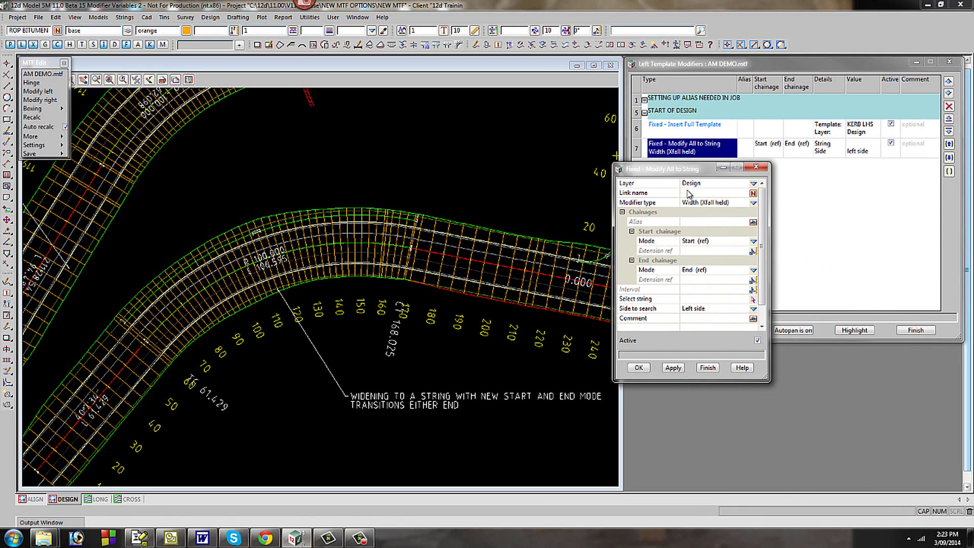
left_click_drag(766, 378, 861, 431)
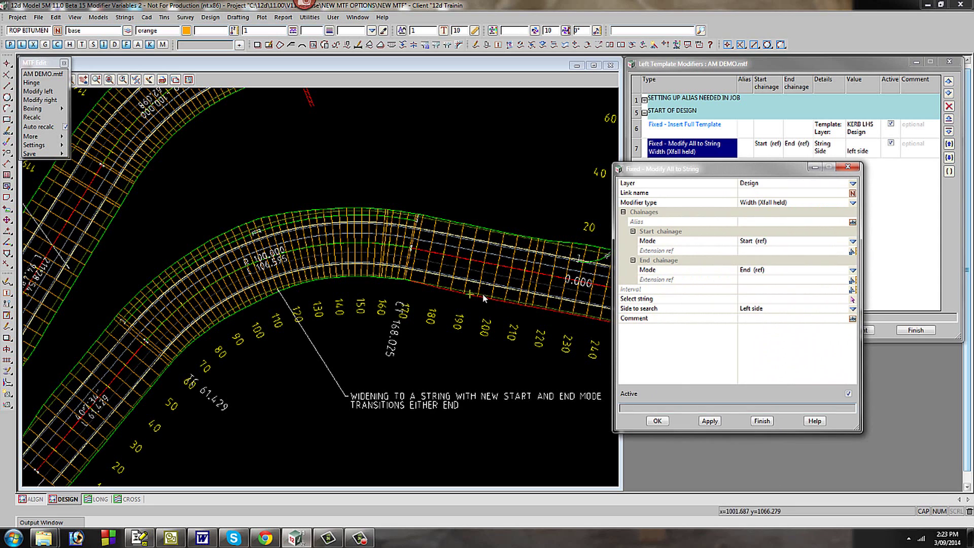
Pick the lip-of-kerb string KLL on the plan as the link name, and show the ALIGN plan view
left_click(753, 193)
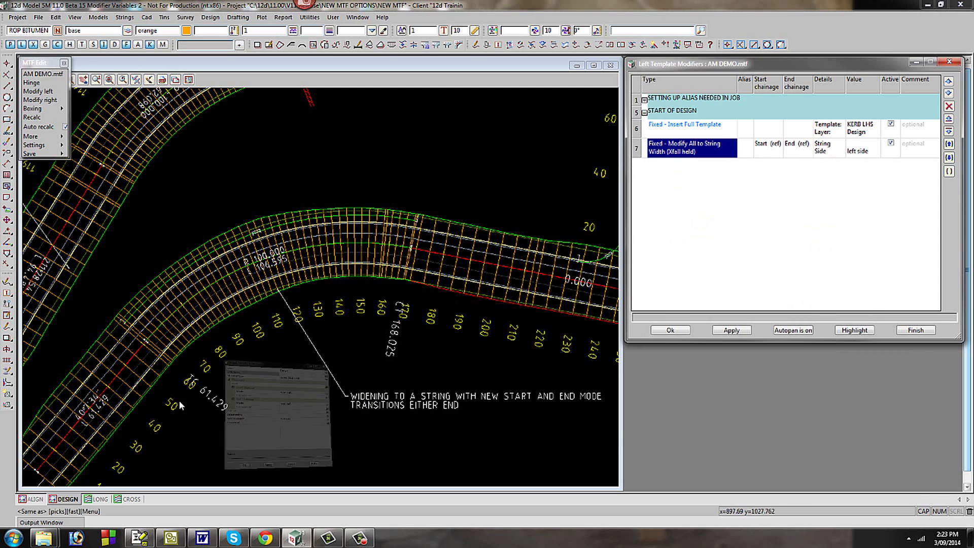
left_click(852, 193)
left_click(109, 366)
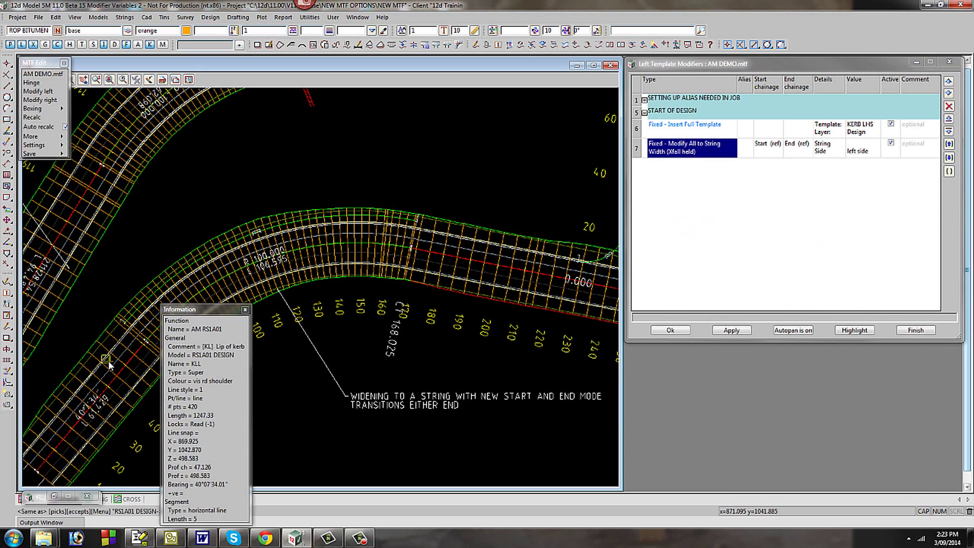
middle_click(111, 361)
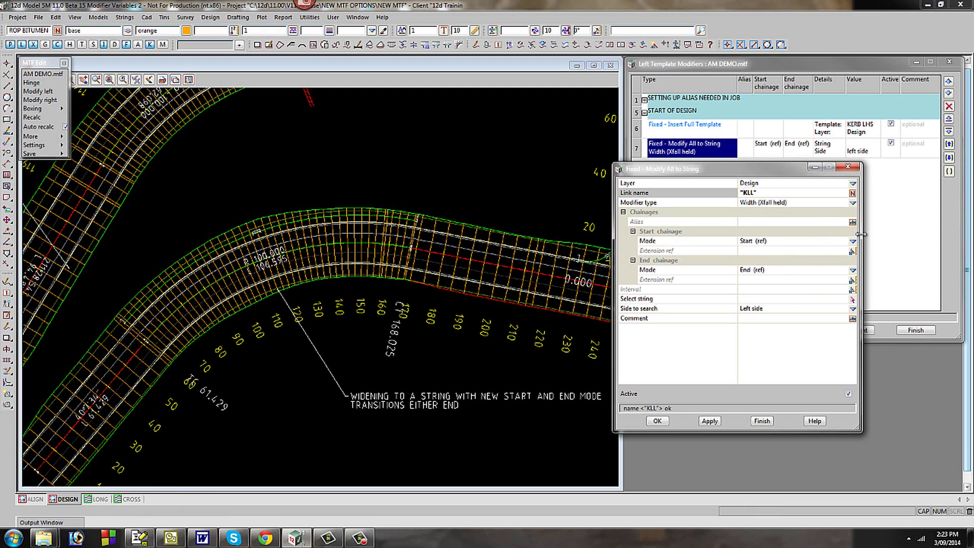
left_click(32, 500)
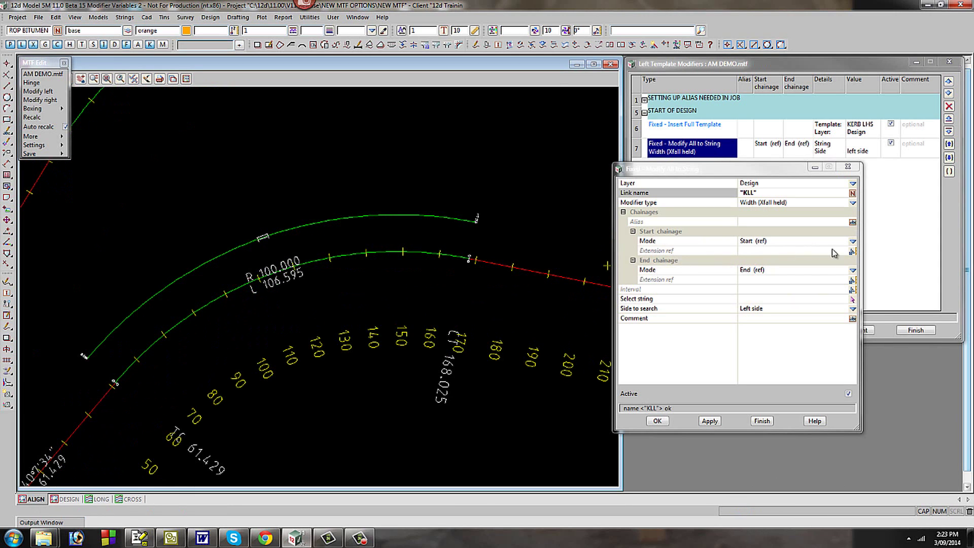
Set the start chainage mode to lowest dropped chainage of other string and the end mode to highest dropped chainage of other string
left_click(853, 241)
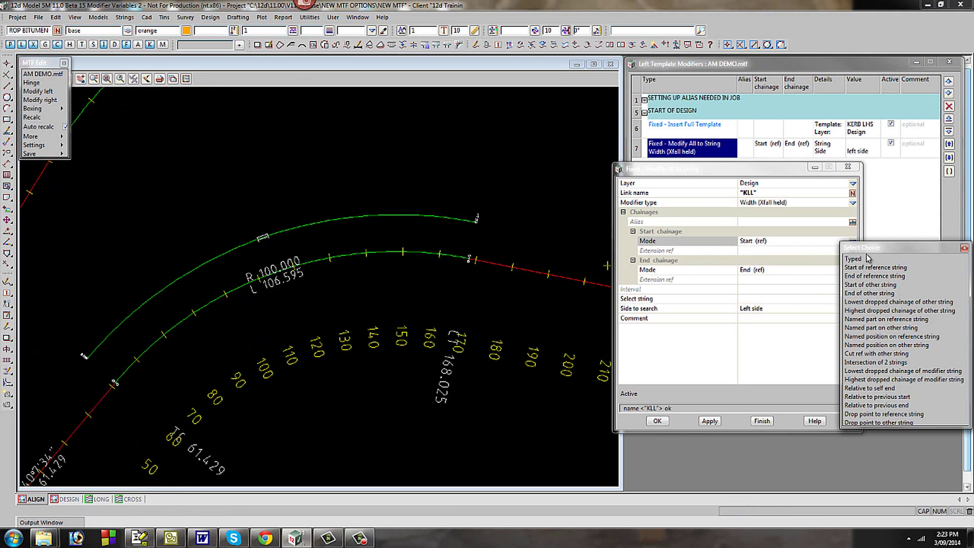
left_click(873, 302)
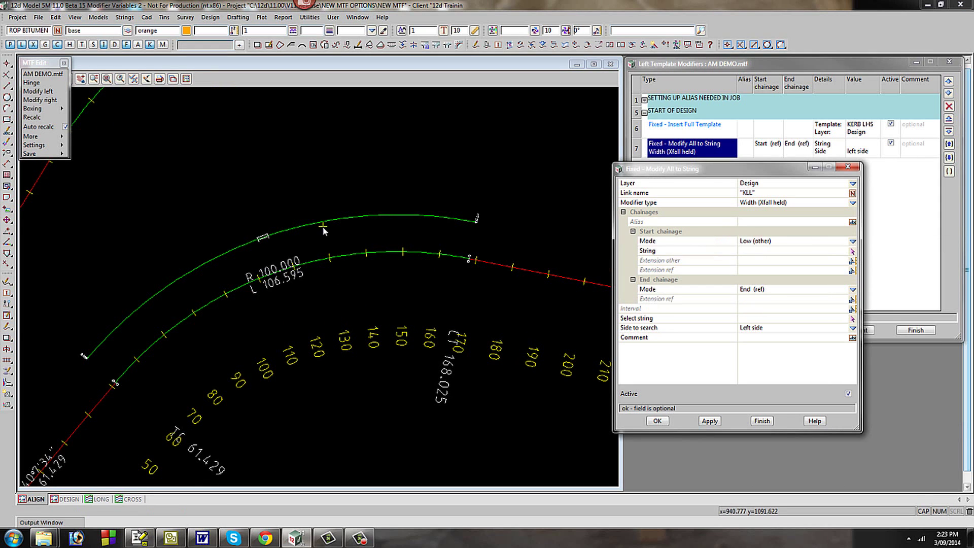
left_click(853, 290)
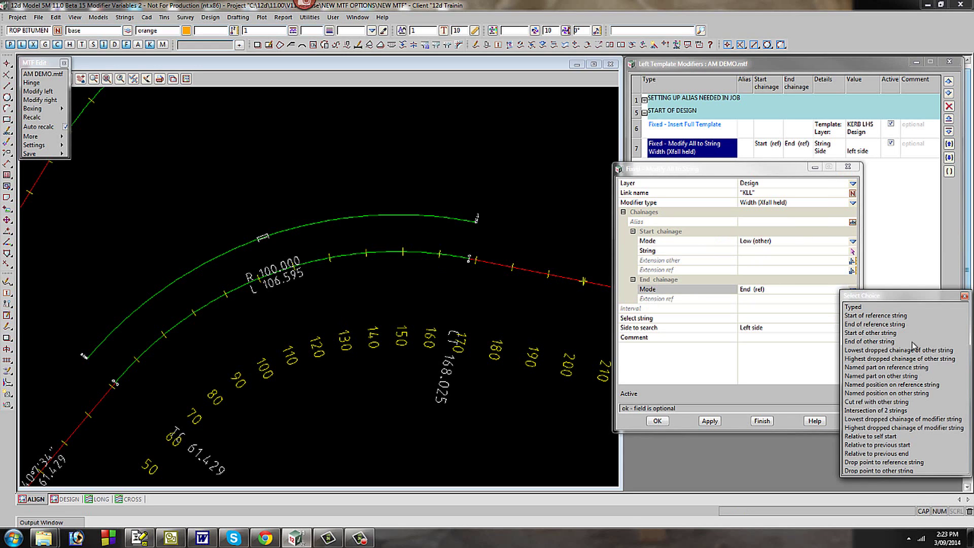
left_click(883, 359)
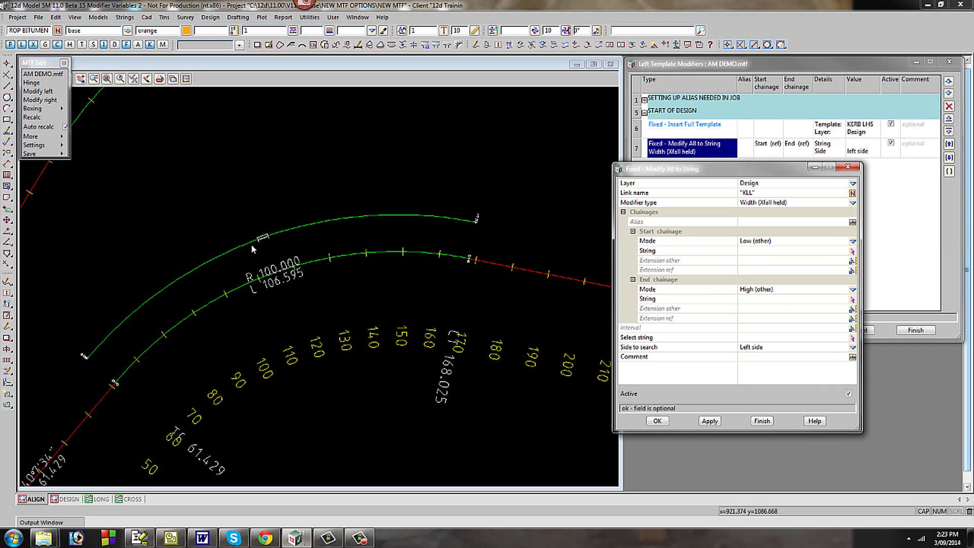
Set the start mode to lowest dropped chainage of modifier string and the end mode to highest dropped chainage of modifier string
left_click(853, 243)
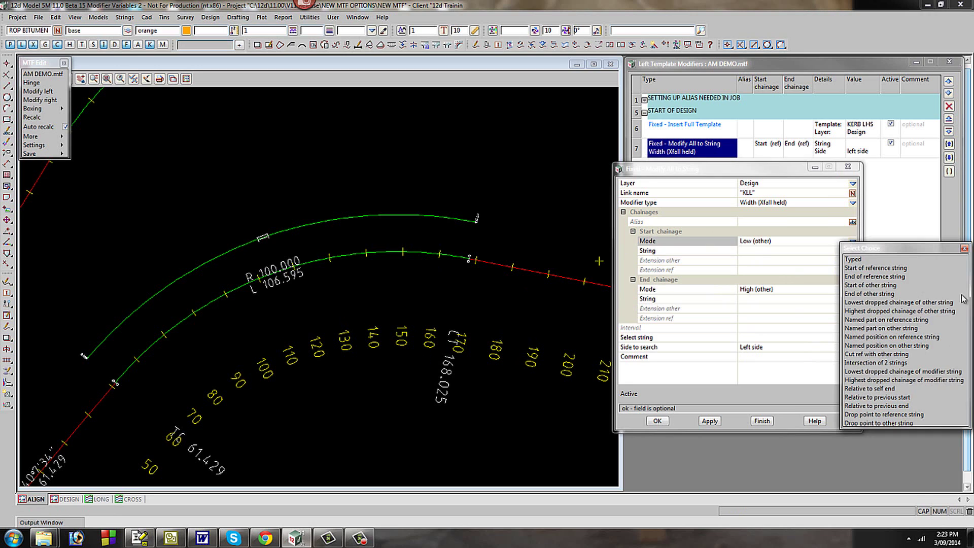
left_click(876, 372)
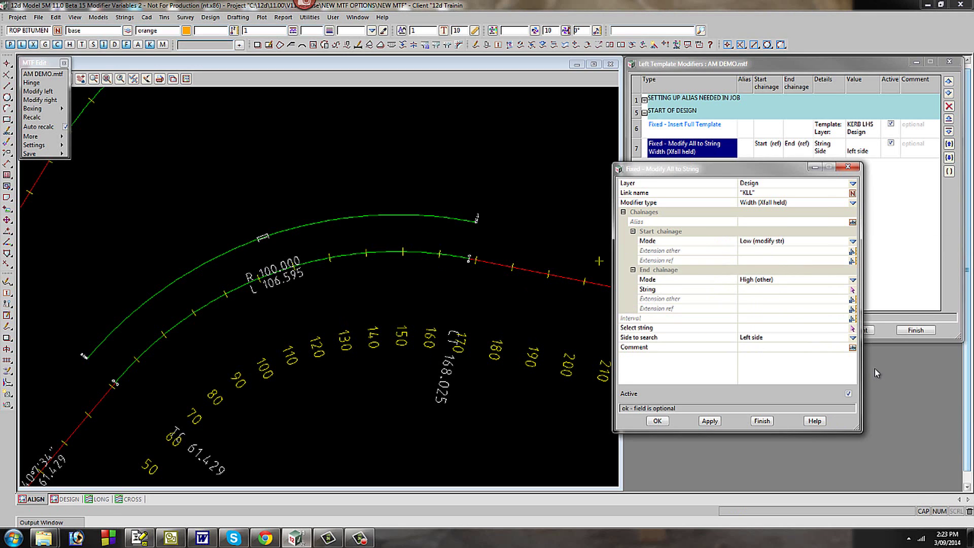
left_click(853, 280)
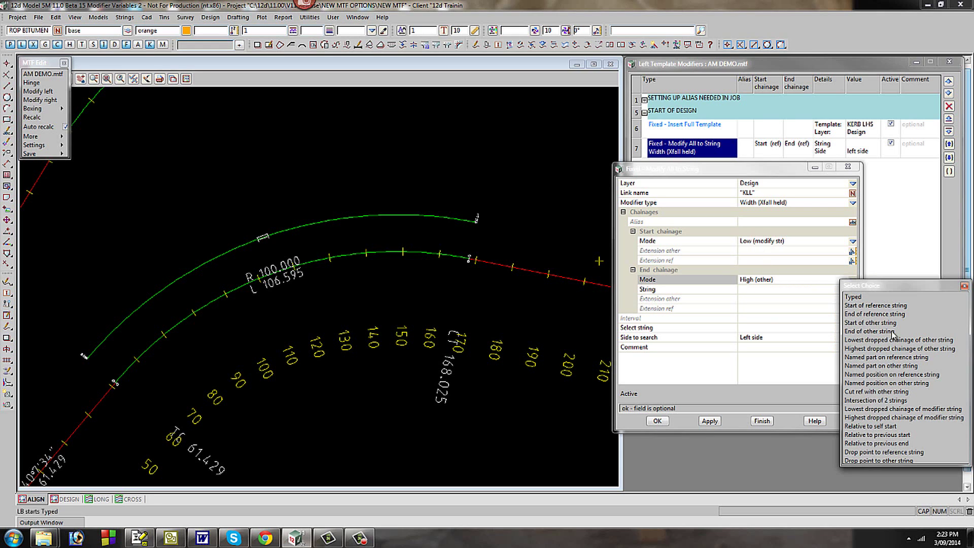
left_click(877, 419)
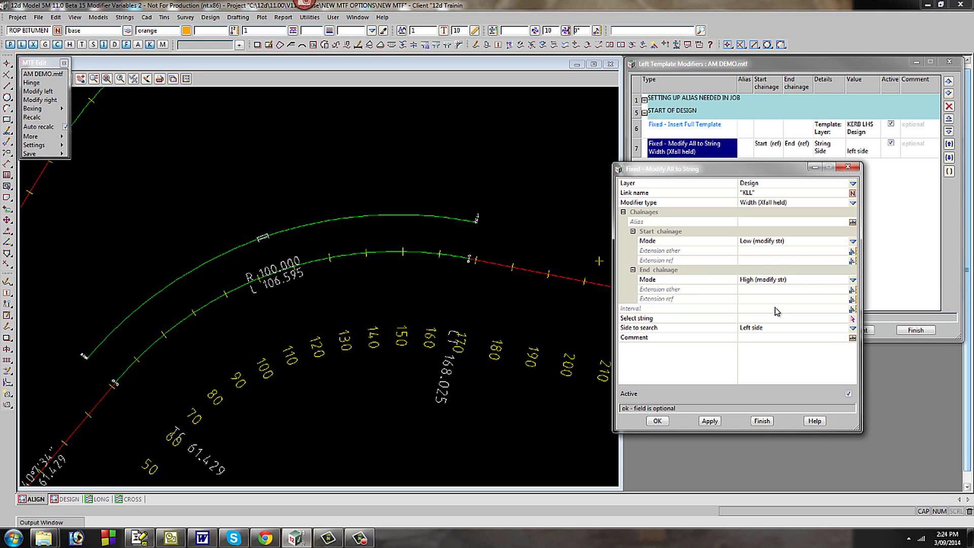
Select the widening string WD1 CL->WD1 as the target string, and apply the modifier with the DESIGN plan view shown
left_click(853, 319)
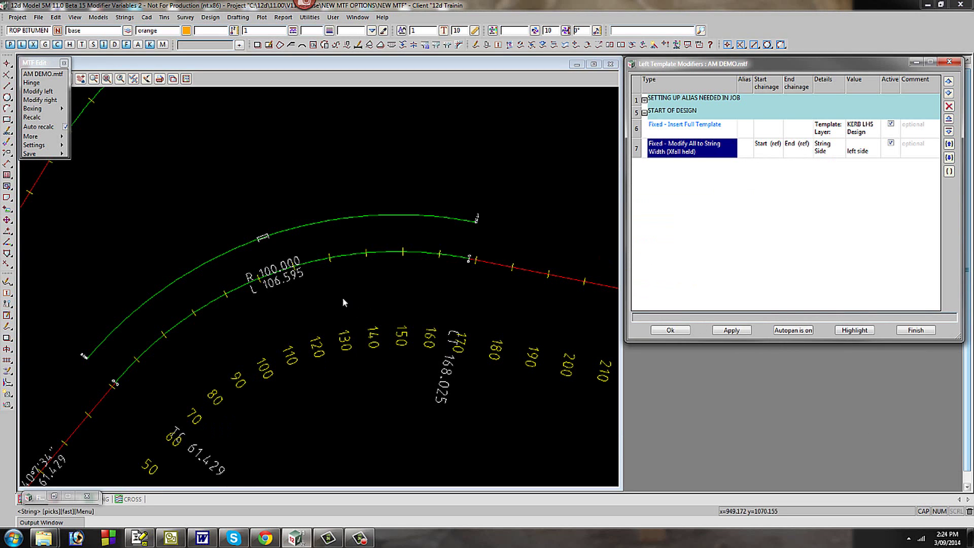
left_click(311, 224)
left_click(230, 424)
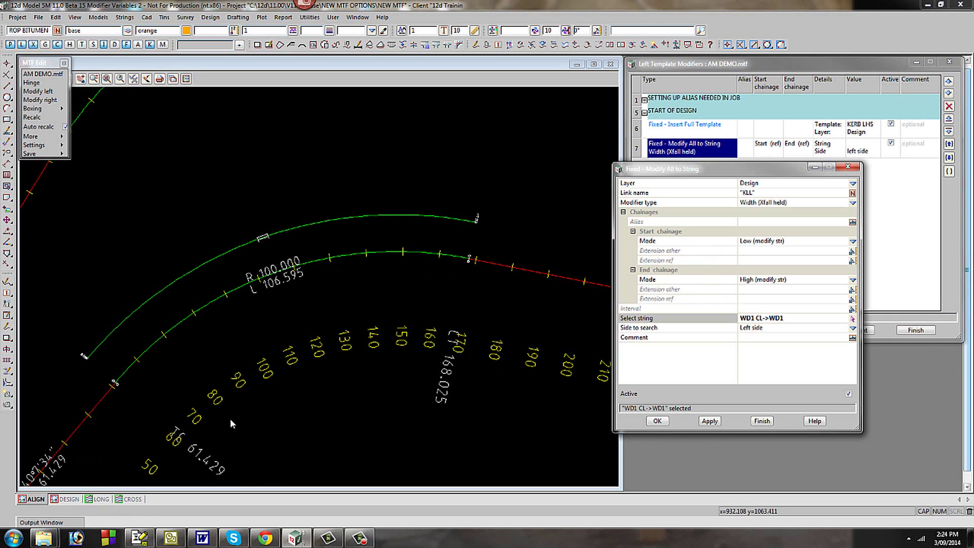
left_click(66, 499)
left_click(710, 421)
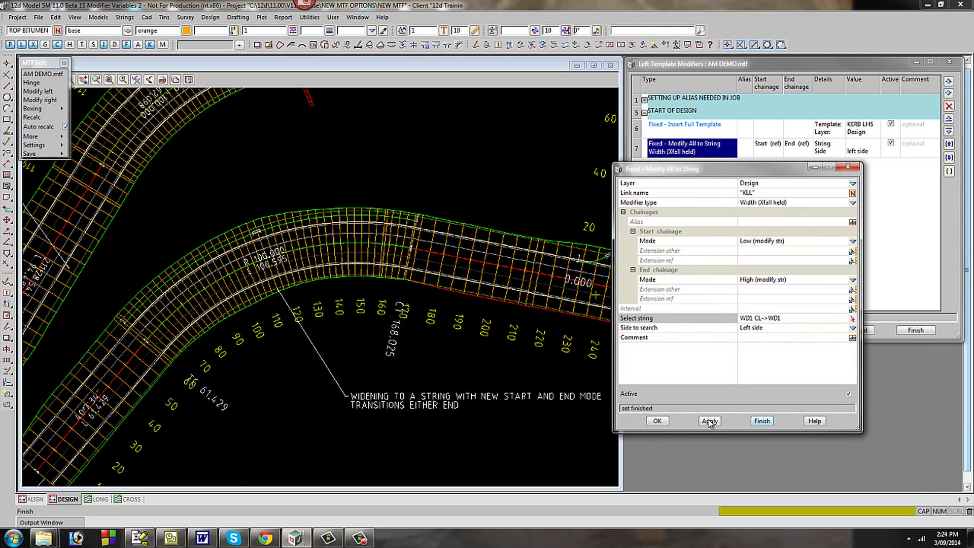
left_click(658, 421)
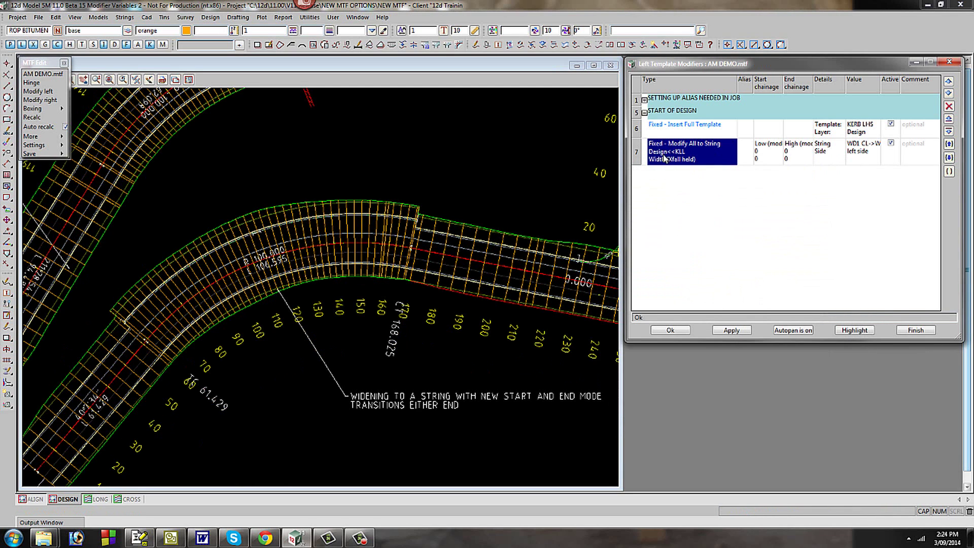
Reopen the Modify All to String modifier to examine its chainage limits and the widened section on the plan
double_click(664, 159)
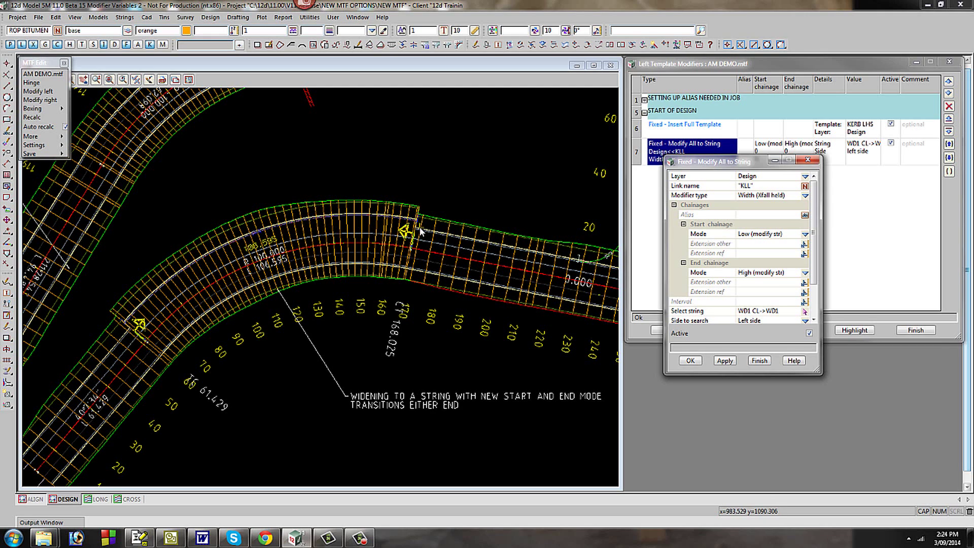
left_click(691, 360)
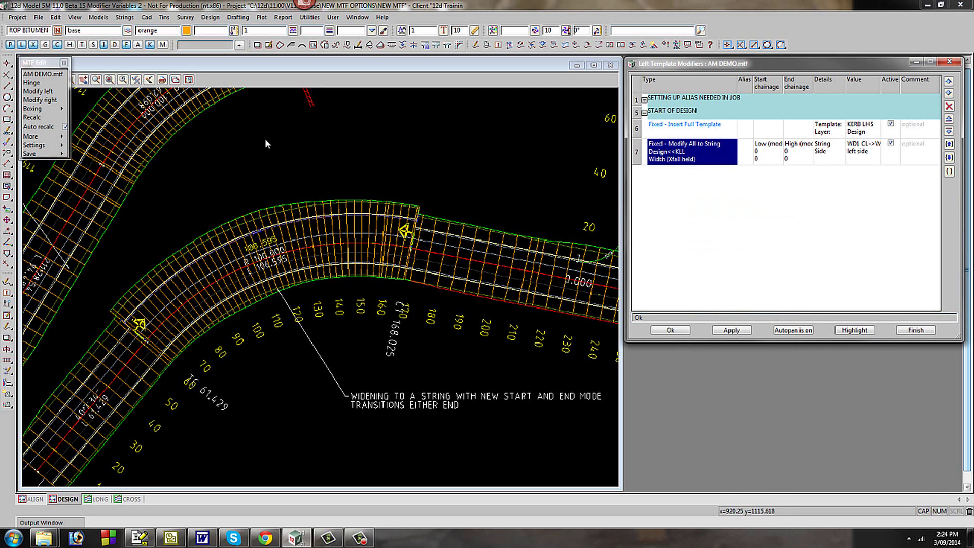
scroll(348, 178, "down", 1)
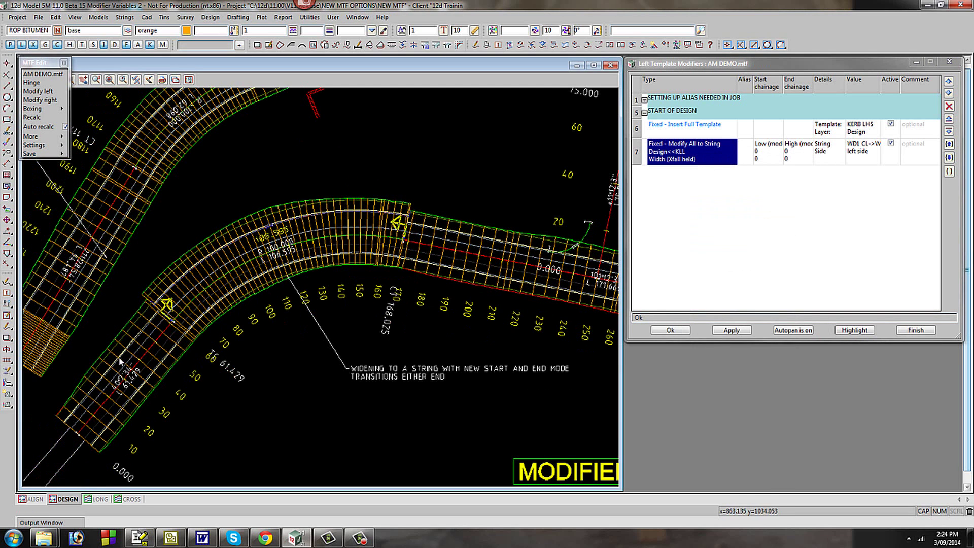
scroll(121, 362, "up", 1)
Add a Fixed Modify Link modifier below the string modifier and pick the kerb string KLL as its link name
left_click(665, 163)
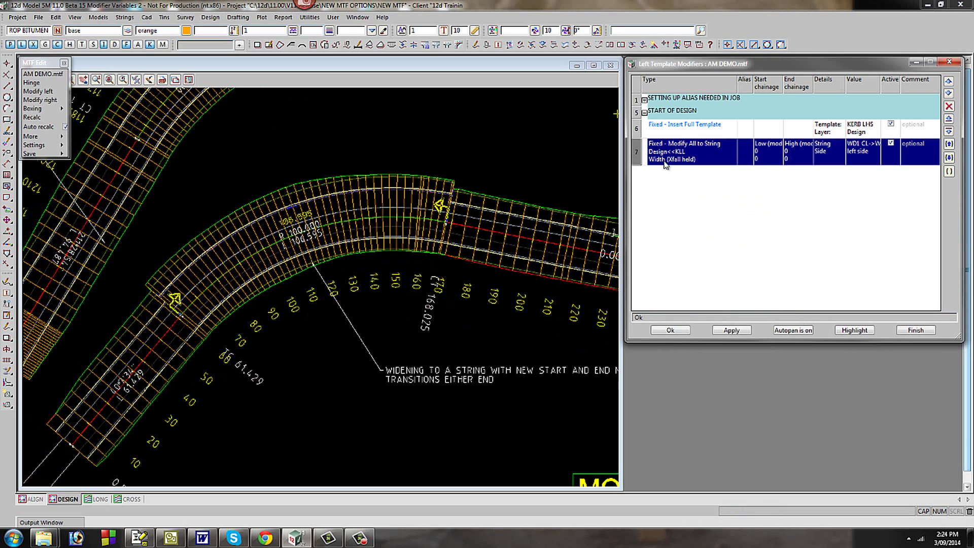
left_click(948, 131)
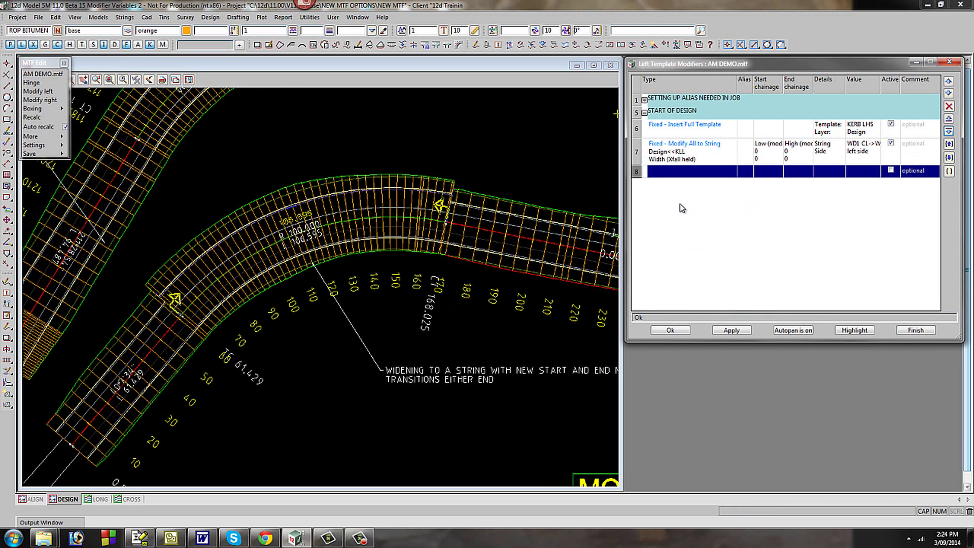
left_click(674, 174)
left_click(675, 176)
mouse_move(712, 189)
left_click(725, 229)
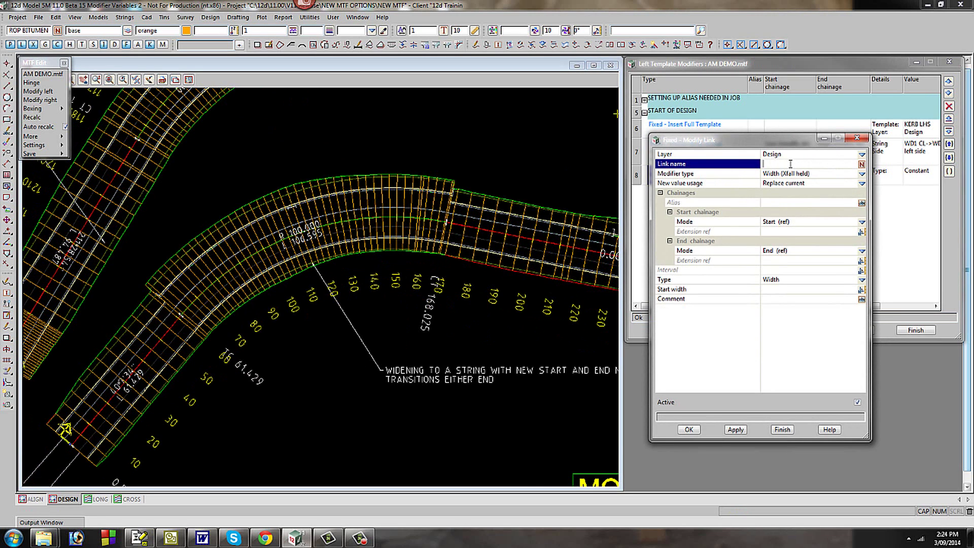
left_click(151, 325)
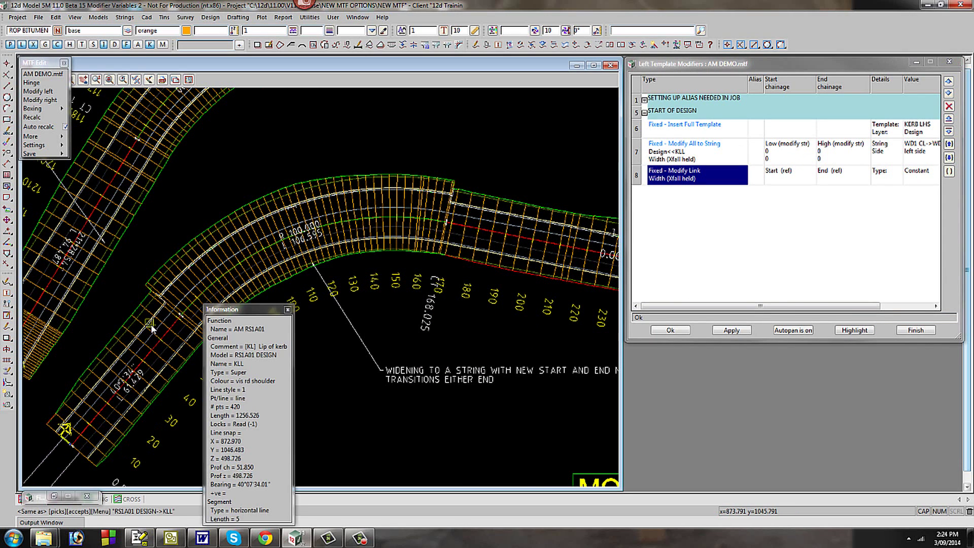
middle_click(151, 327)
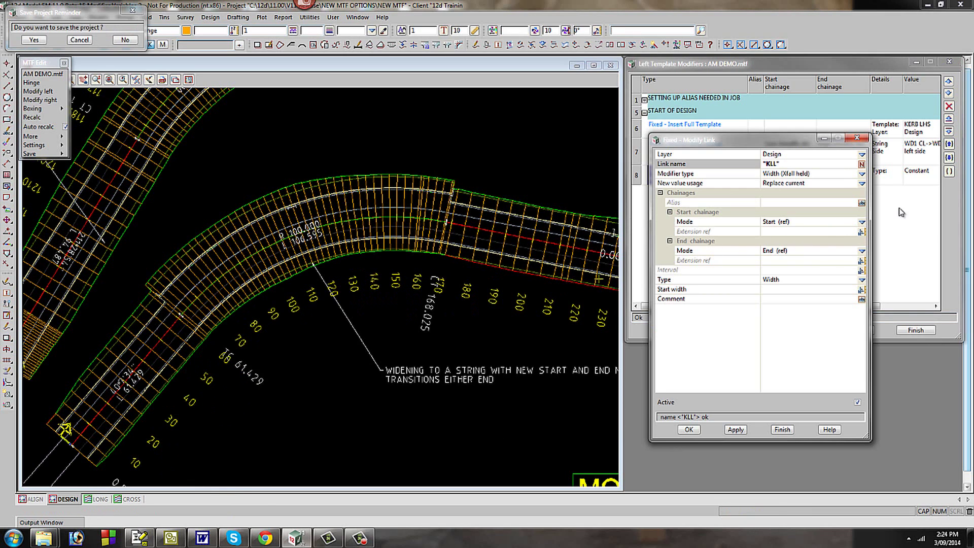
left_click(862, 222)
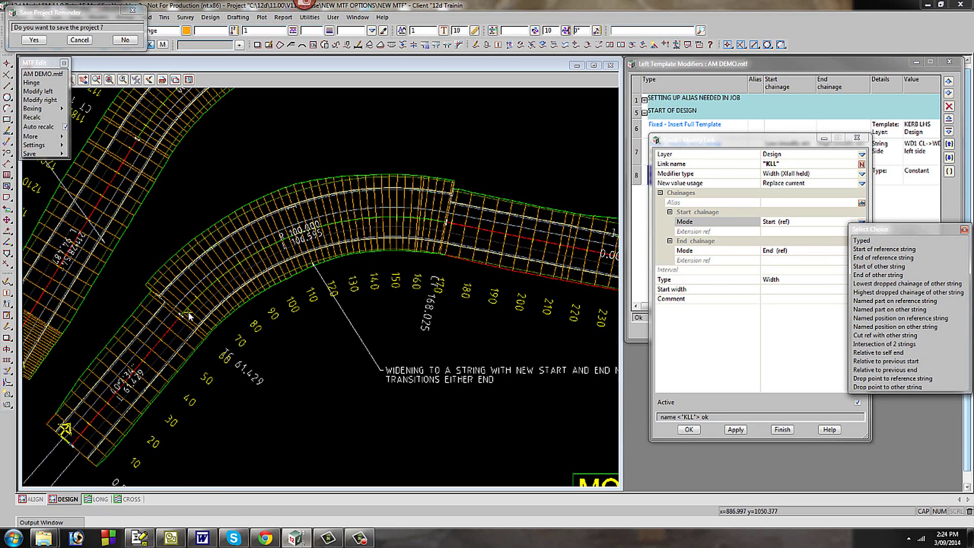
left_click(200, 277)
left_click(964, 231)
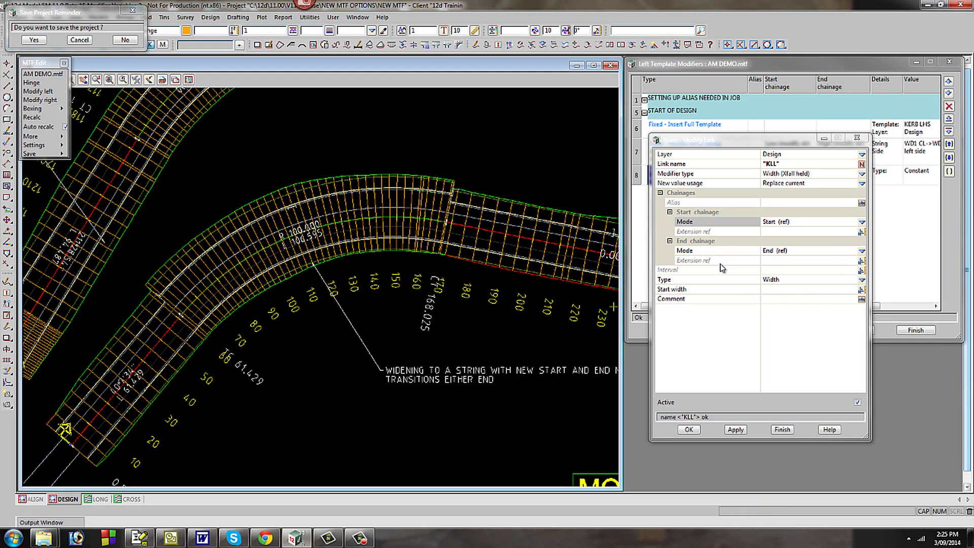
Set the end chainage relative to previous start with 1 row back, and the start chainage relative to self end
left_click(862, 250)
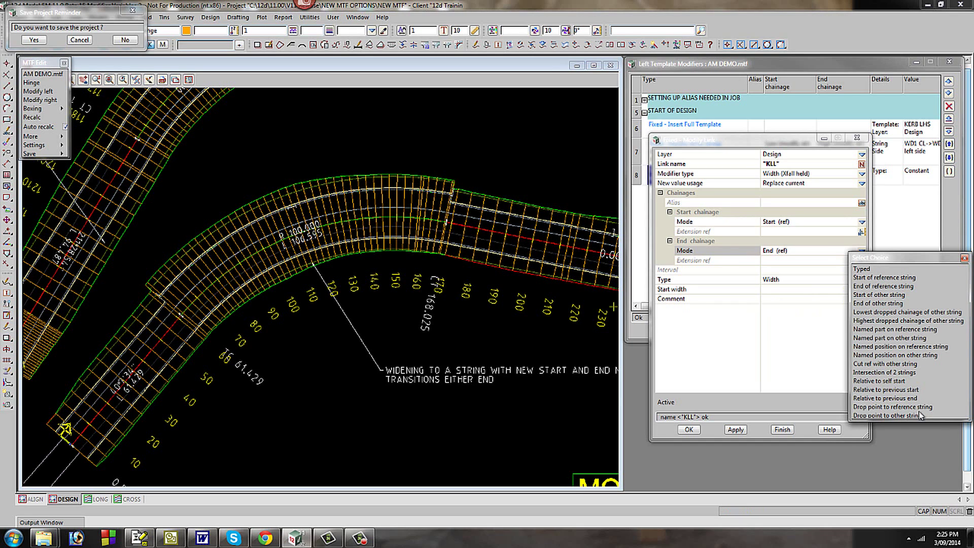
left_click(888, 390)
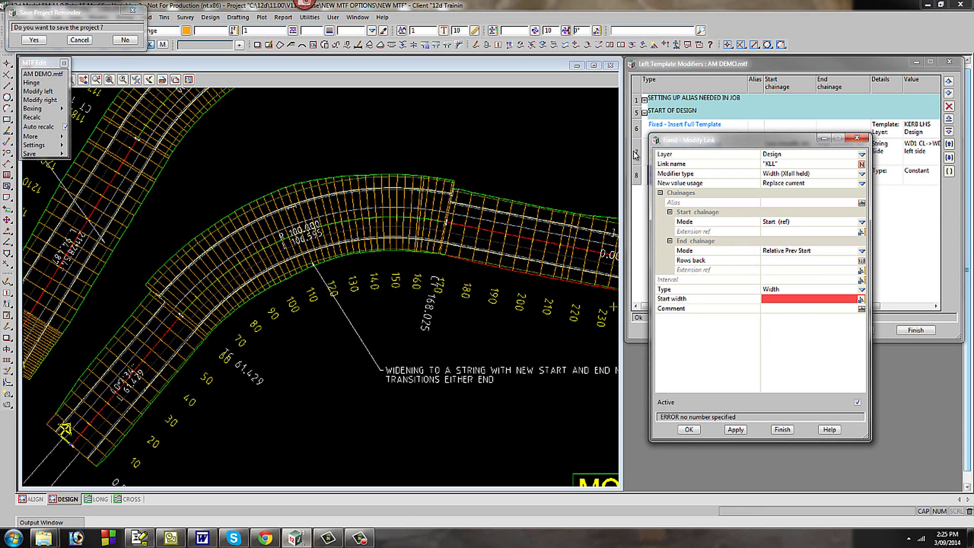
left_click(773, 259)
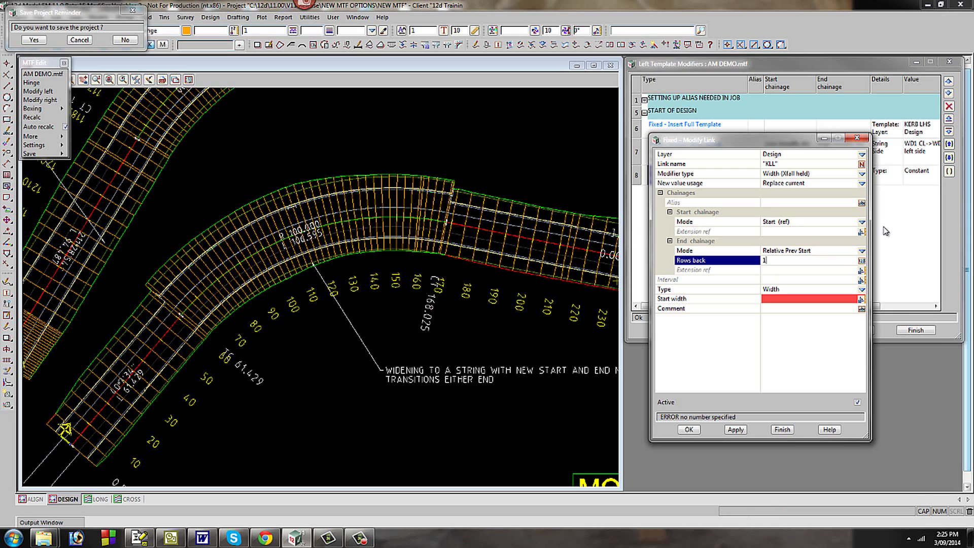
left_click(863, 223)
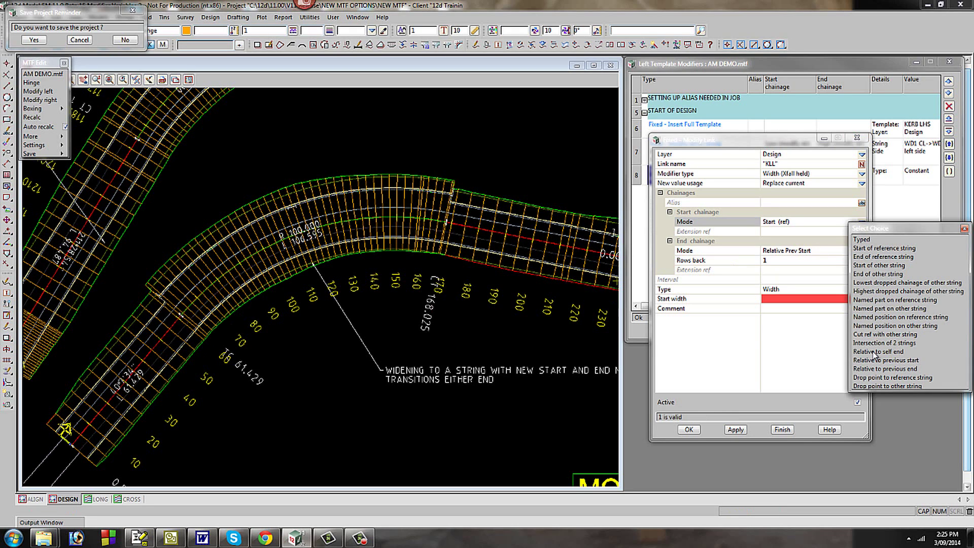
left_click(874, 352)
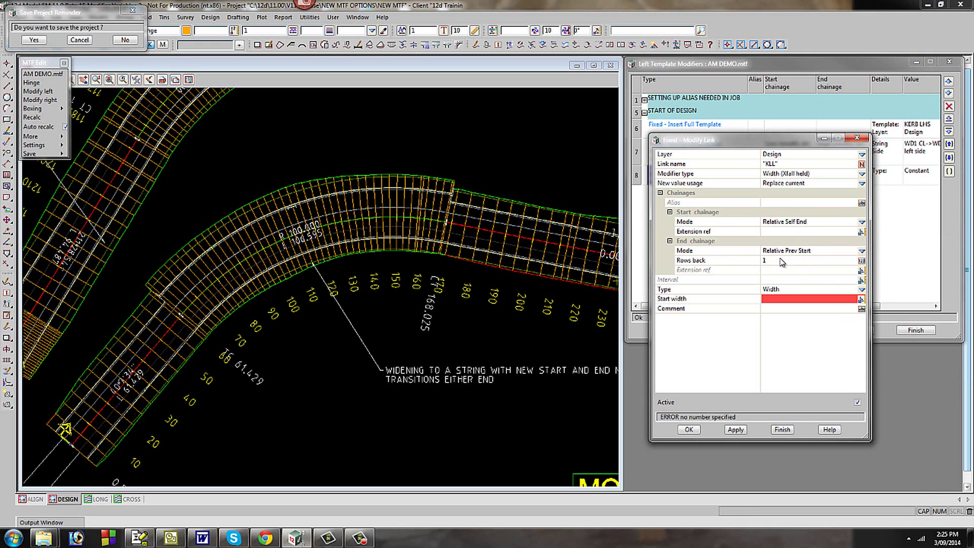
Set the Modify Link's start extension to -30 and its type to Pos -> Pos, and apply the modifier
left_click(772, 231)
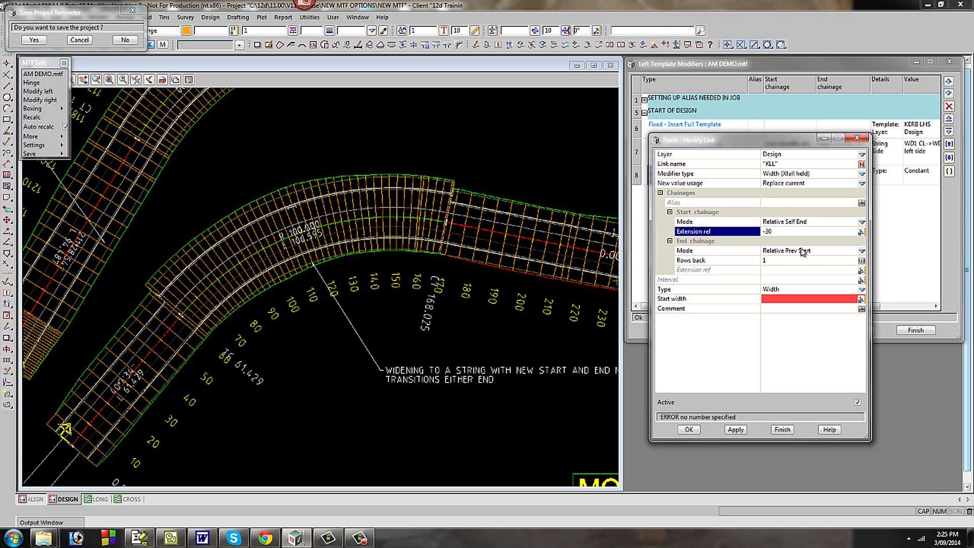
left_click(862, 289)
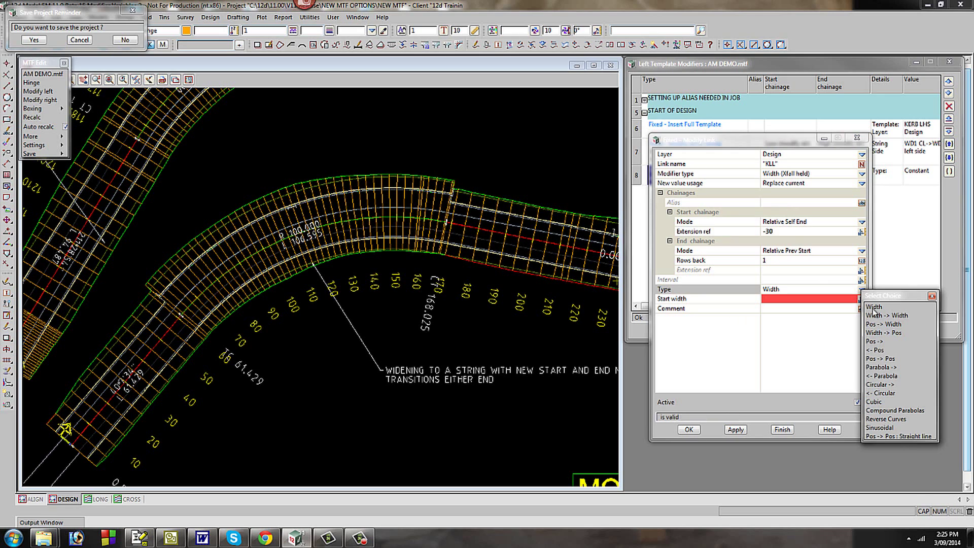
left_click(878, 359)
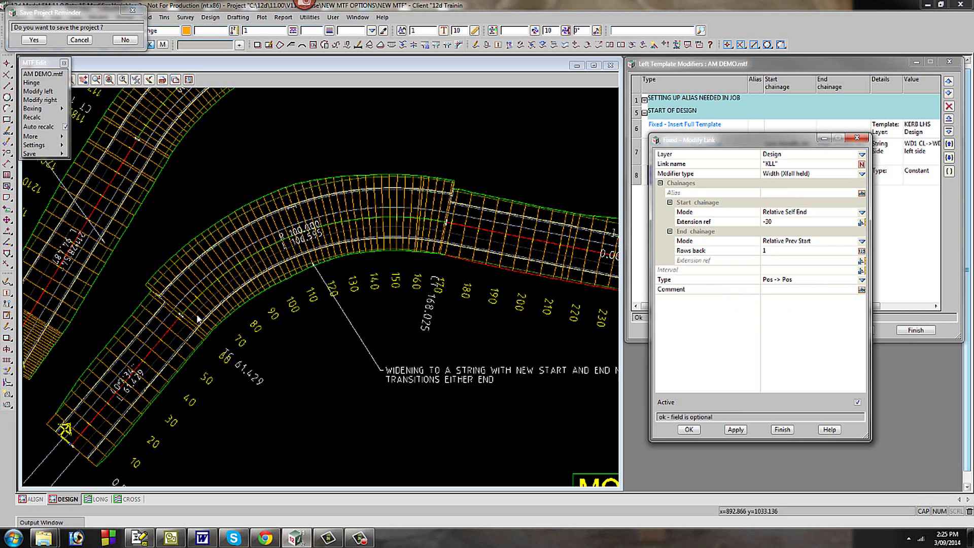
left_click(731, 430)
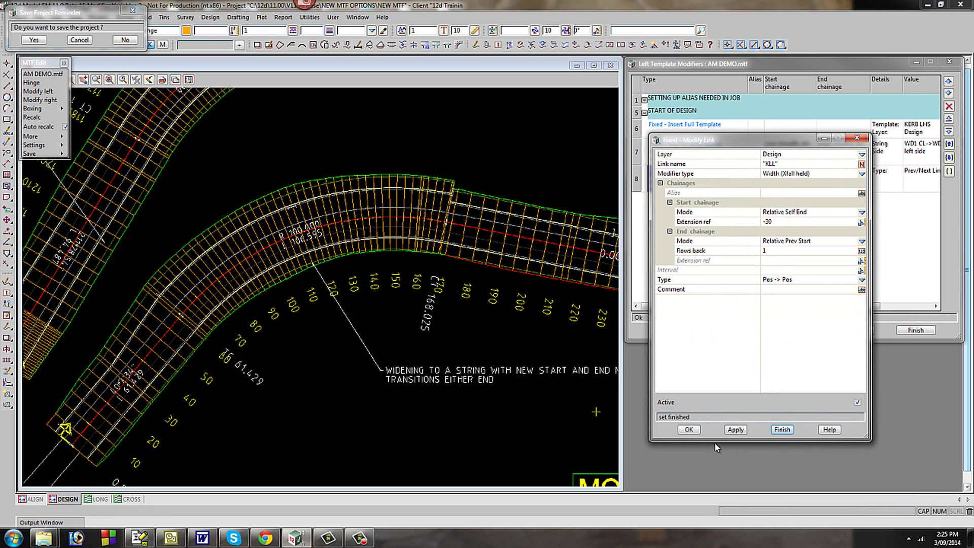
left_click(688, 430)
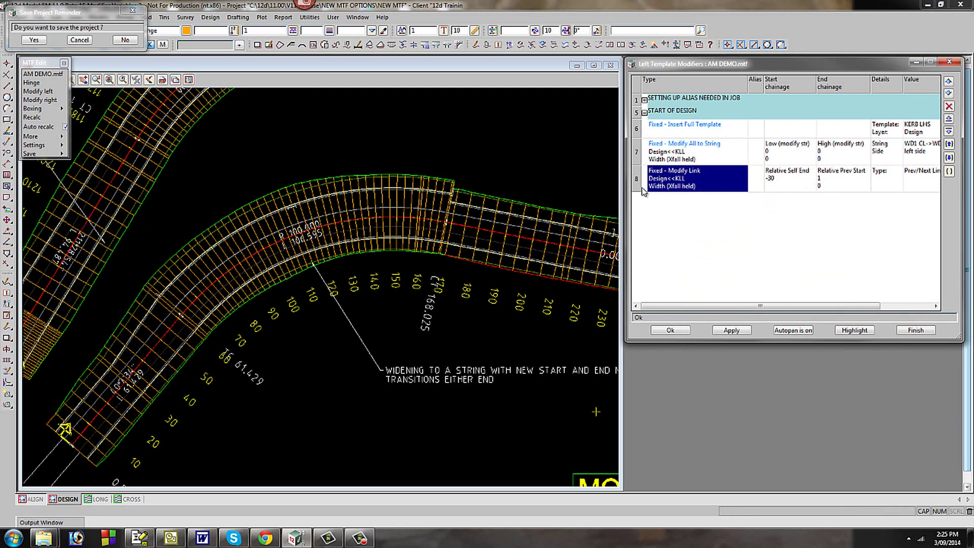
Duplicate the Fixed Modify Link modifier into a new row directly below it
left_click(637, 185)
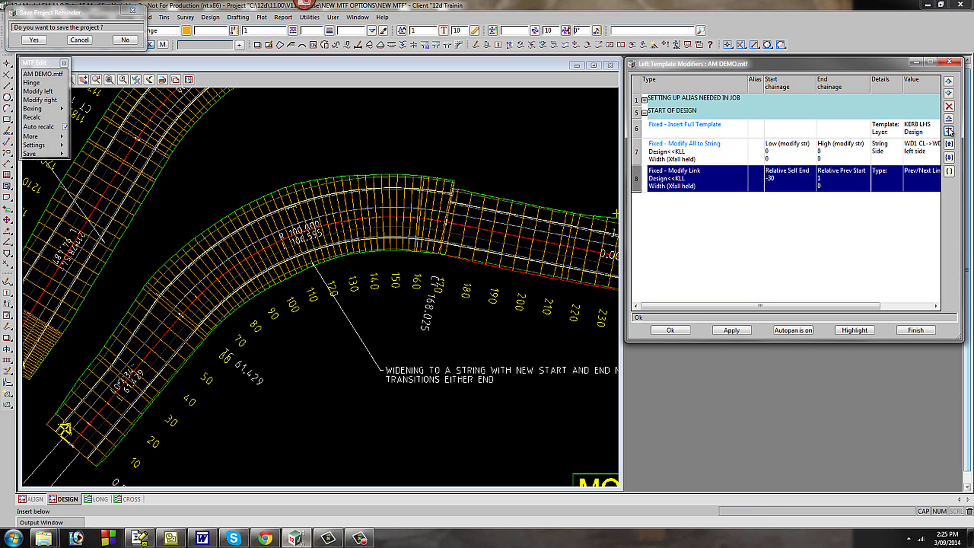
right_click(638, 183)
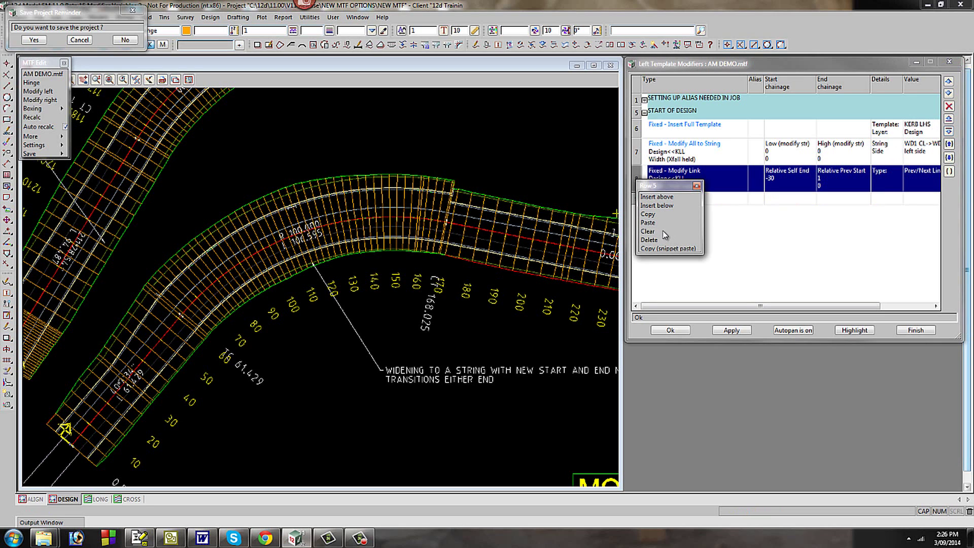
left_click(651, 217)
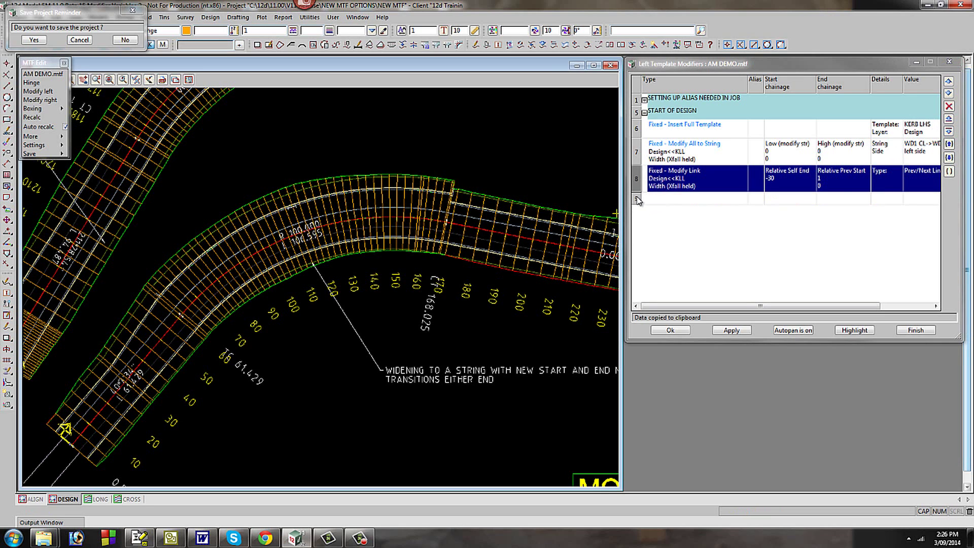
right_click(640, 200)
left_click(651, 240)
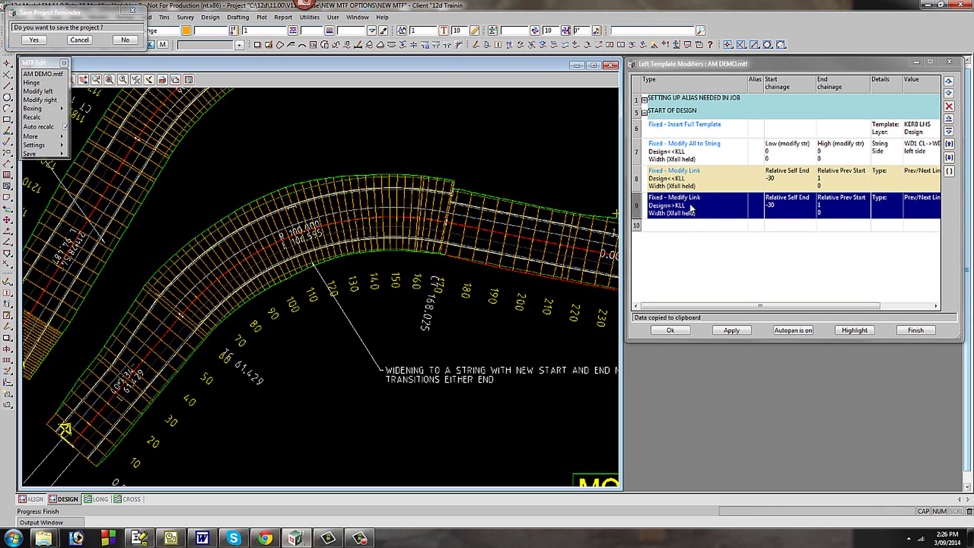
In the copied modifier, set the start chainage relative to previous start, 2 rows back, and the end relative to self start with extension 30
double_click(694, 207)
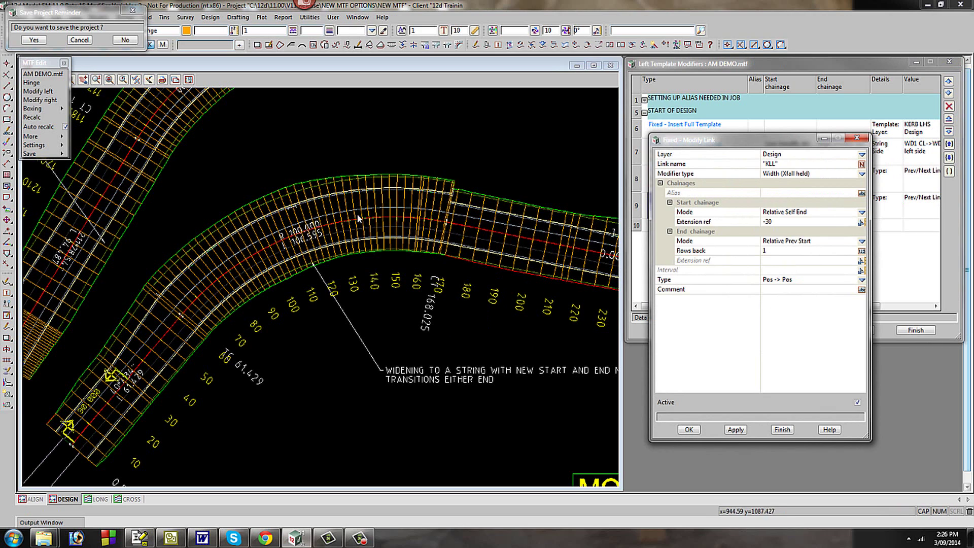
left_click(863, 212)
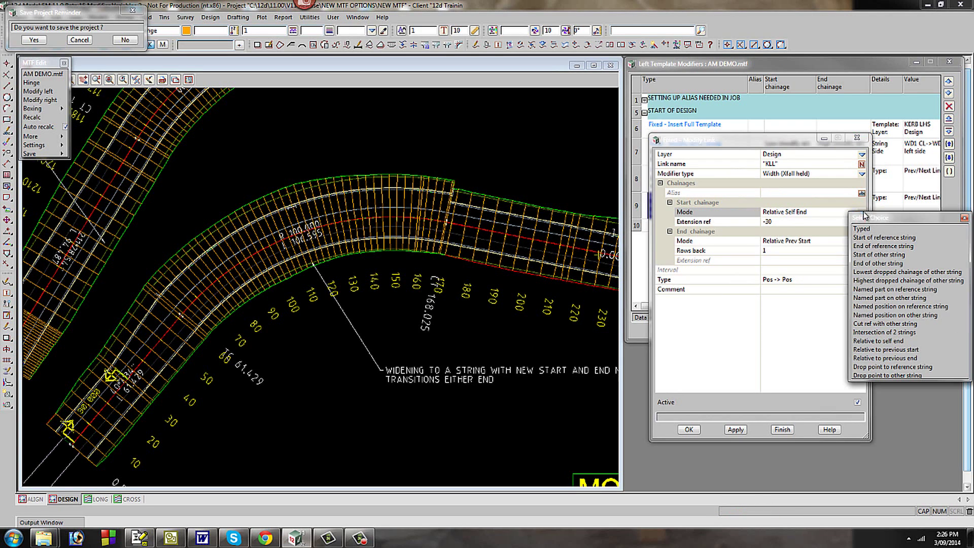
left_click(889, 350)
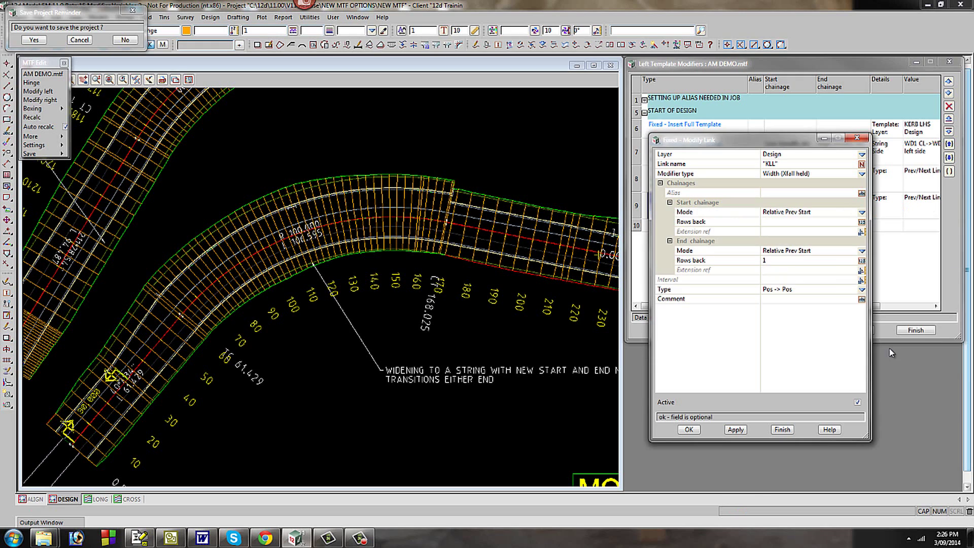
left_click(769, 221)
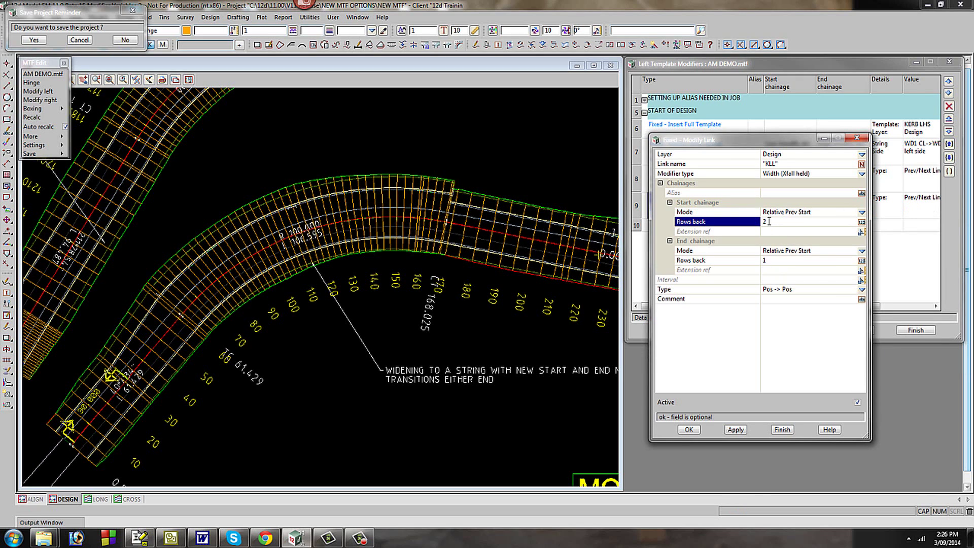
left_click(862, 252)
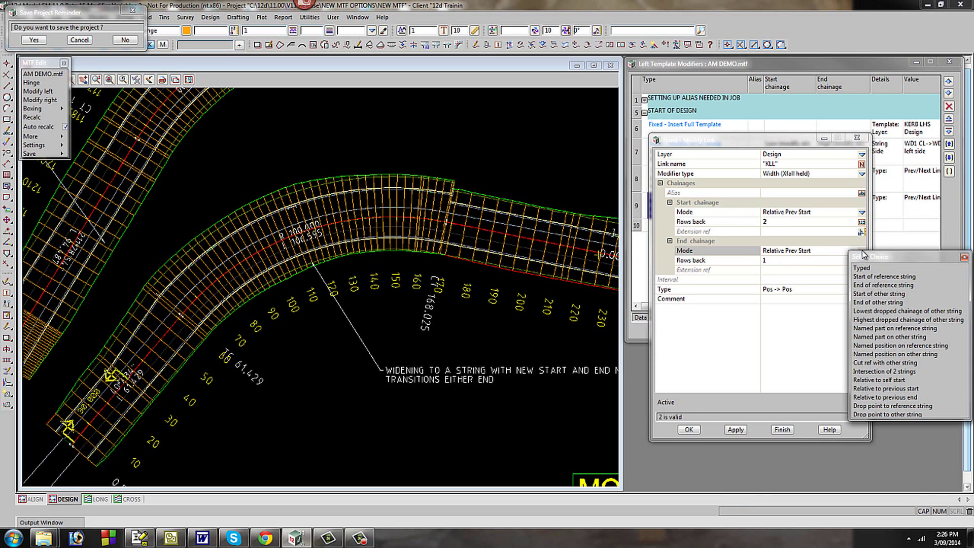
left_click(882, 382)
left_click(768, 259)
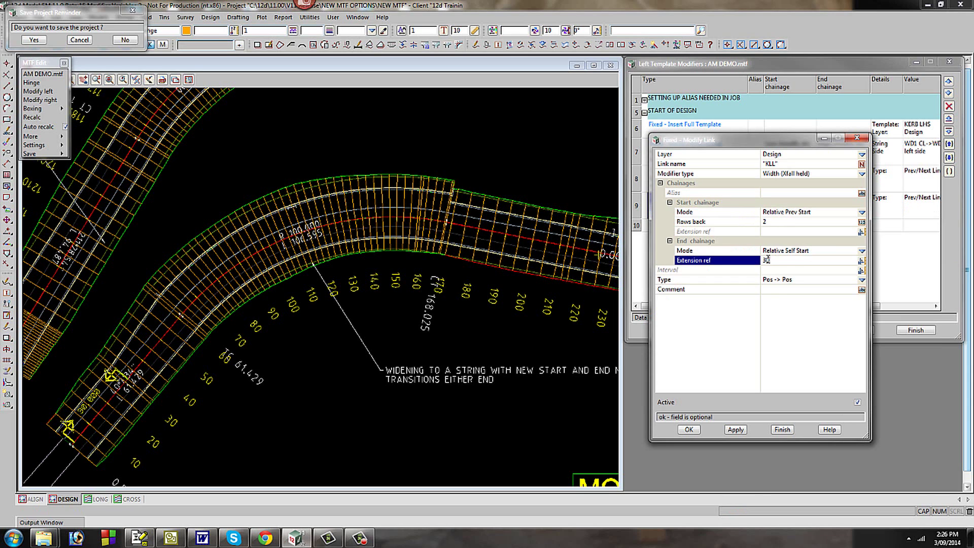
left_click(735, 429)
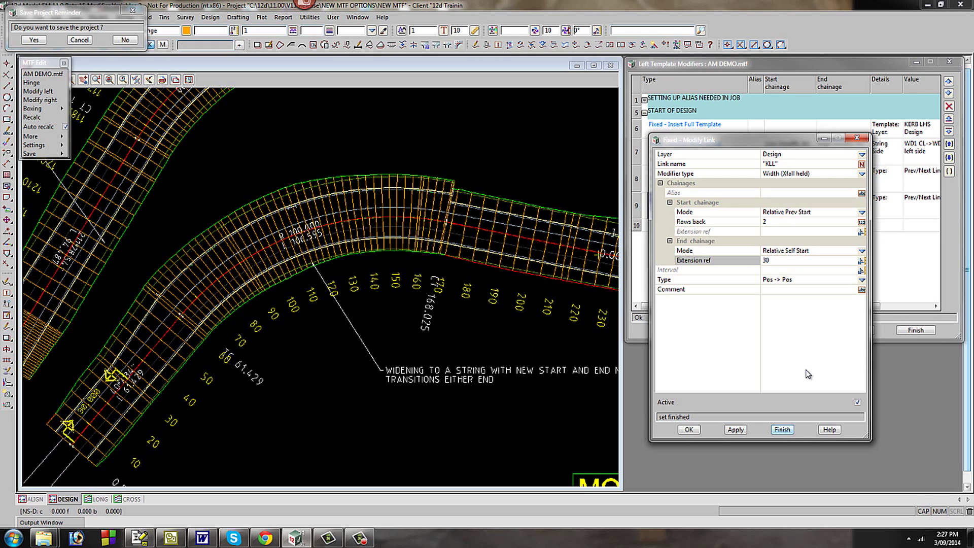
Change the copied modifier's start chainage mode to relative to previous end, and apply it
left_click(862, 213)
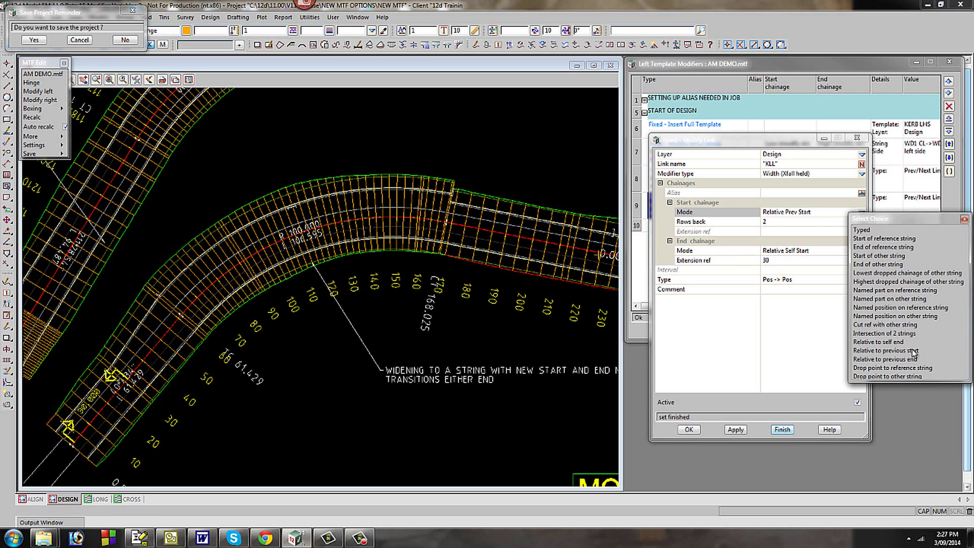
left_click(897, 359)
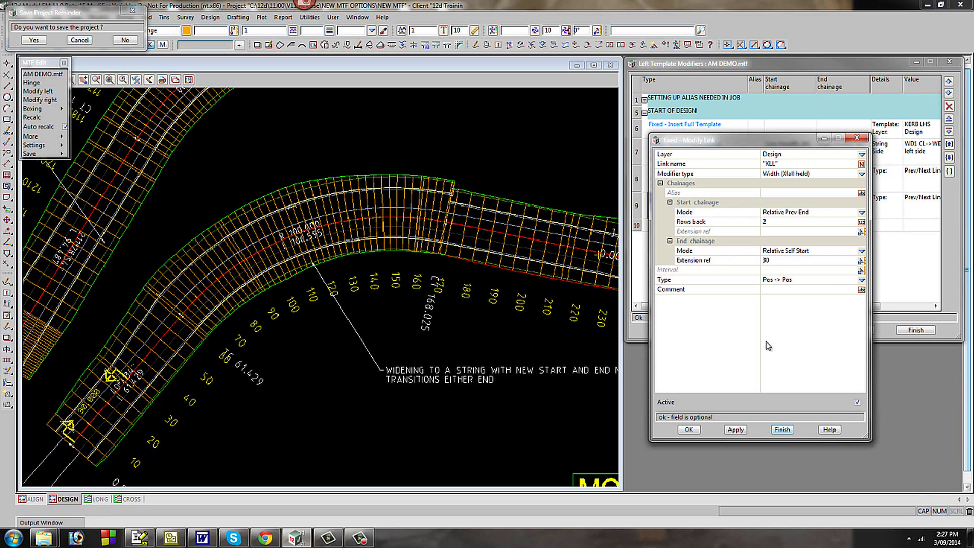
left_click(733, 431)
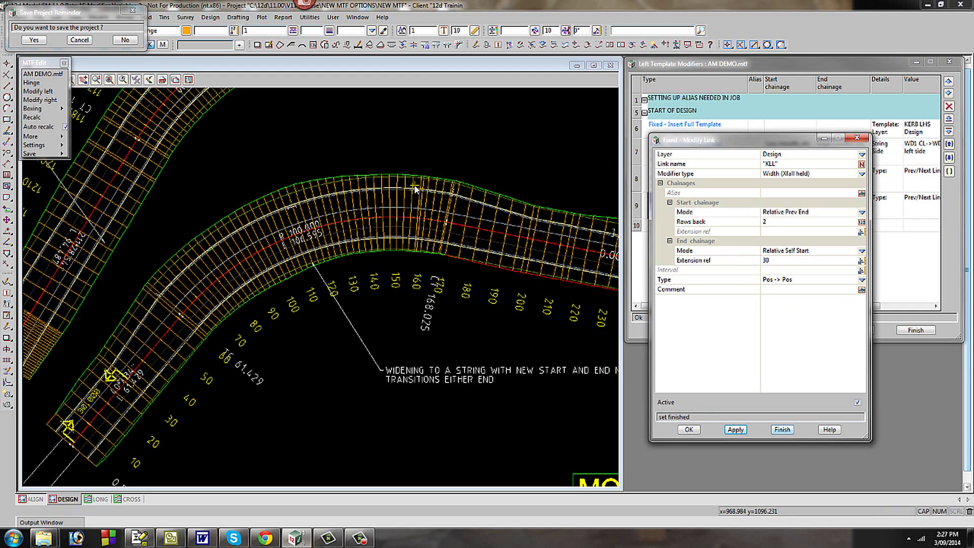
key("Return")
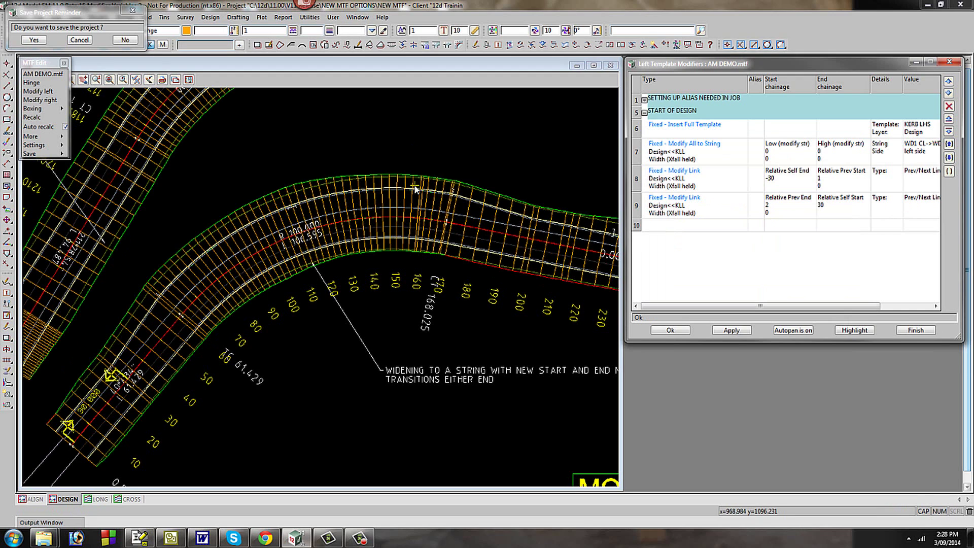
Give the Modify All to String modifier the alias KERB WIDEN and apply it
double_click(682, 153)
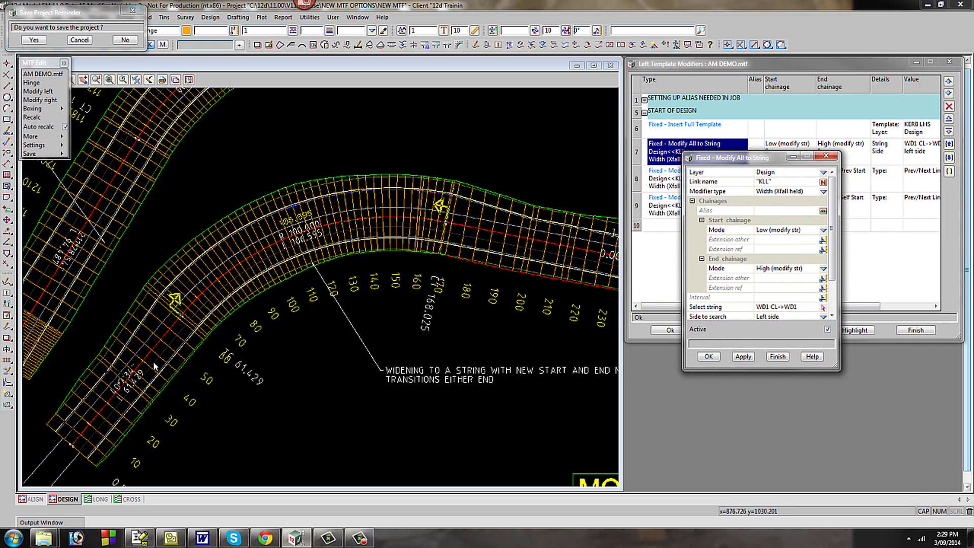
left_click(764, 209)
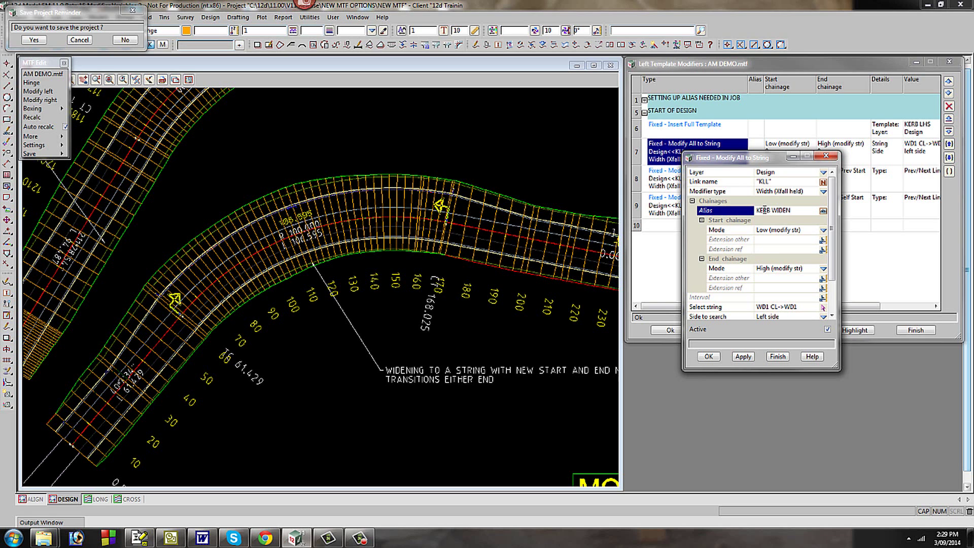
left_click(743, 356)
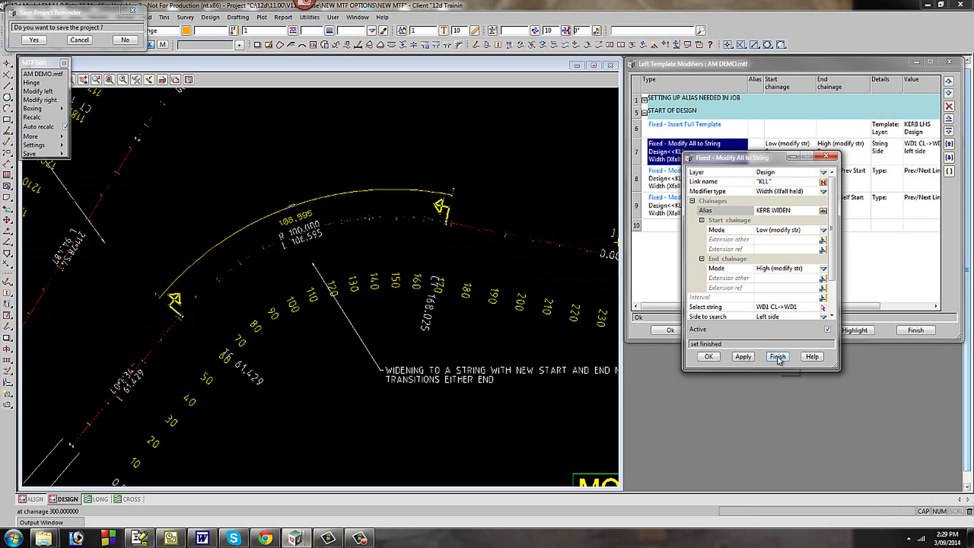
left_click(709, 357)
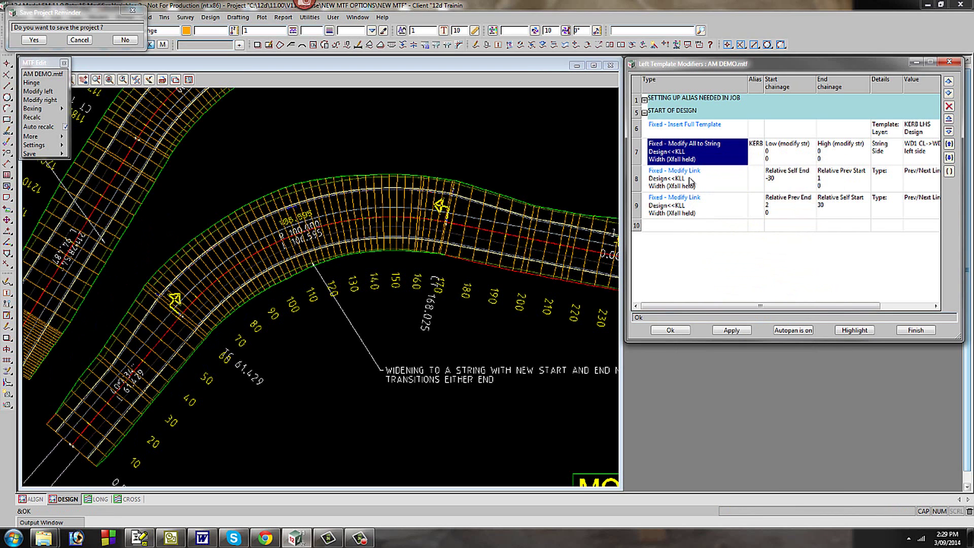
Set the first Modify Link's end chainage relative to alias start, using the alias KERB WIDEN, and apply it
left_click(691, 181)
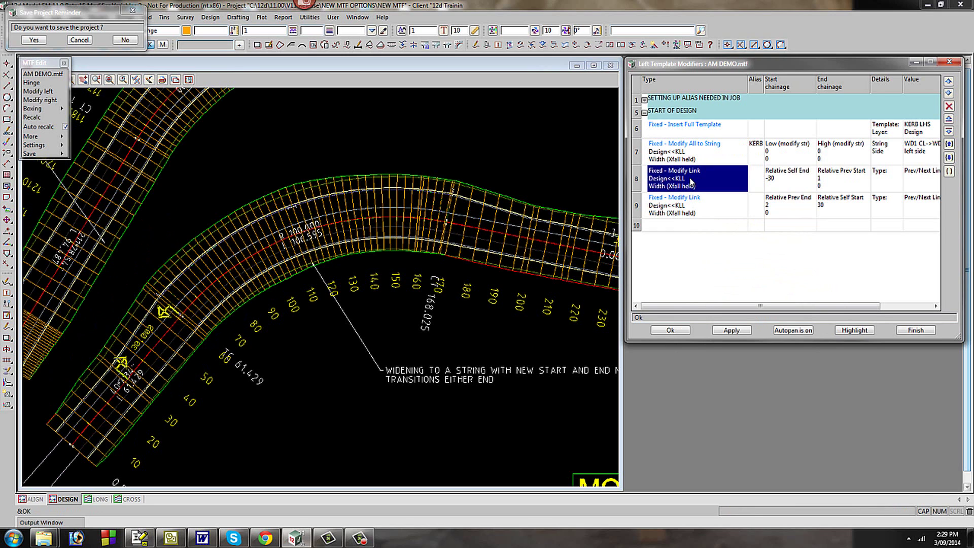
double_click(691, 181)
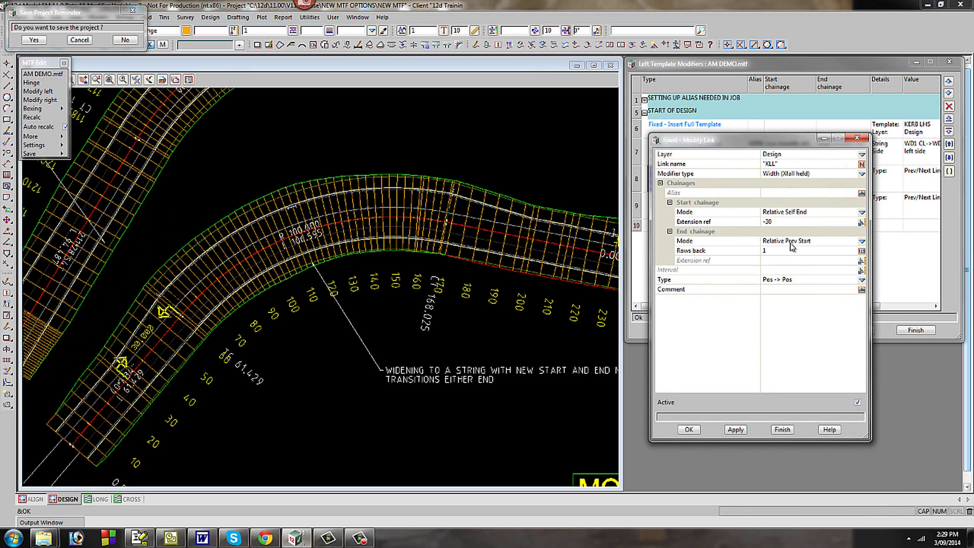
left_click(862, 242)
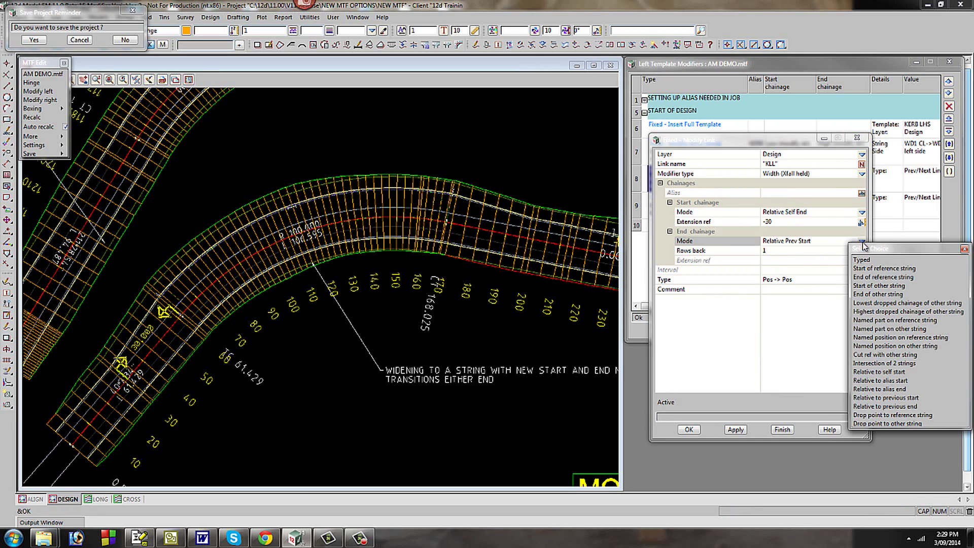
left_click(890, 381)
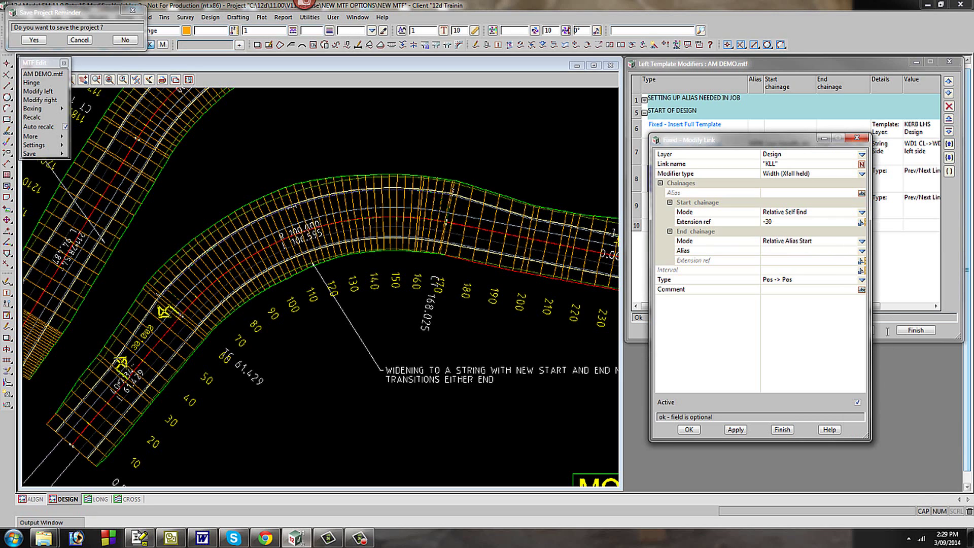
left_click(862, 251)
left_click(889, 269)
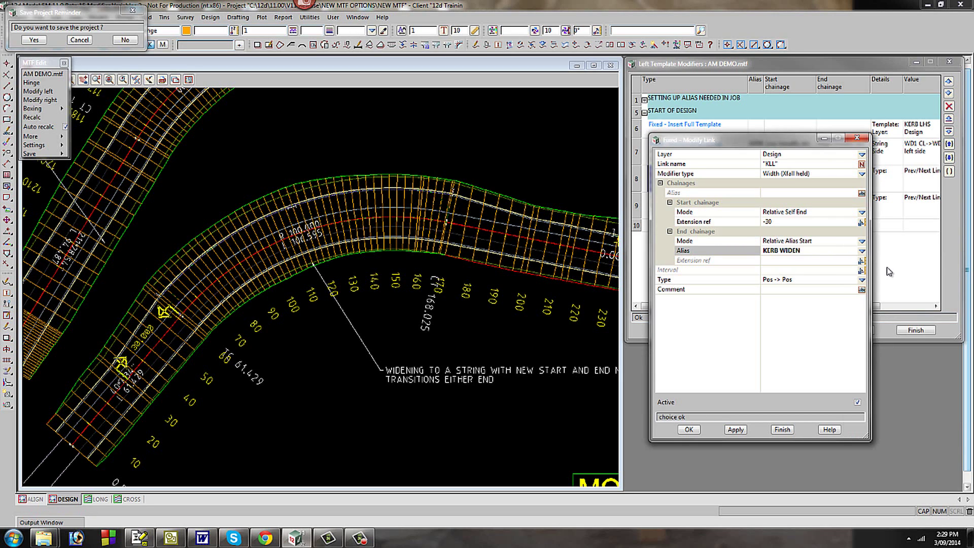
left_click(734, 430)
left_click(689, 430)
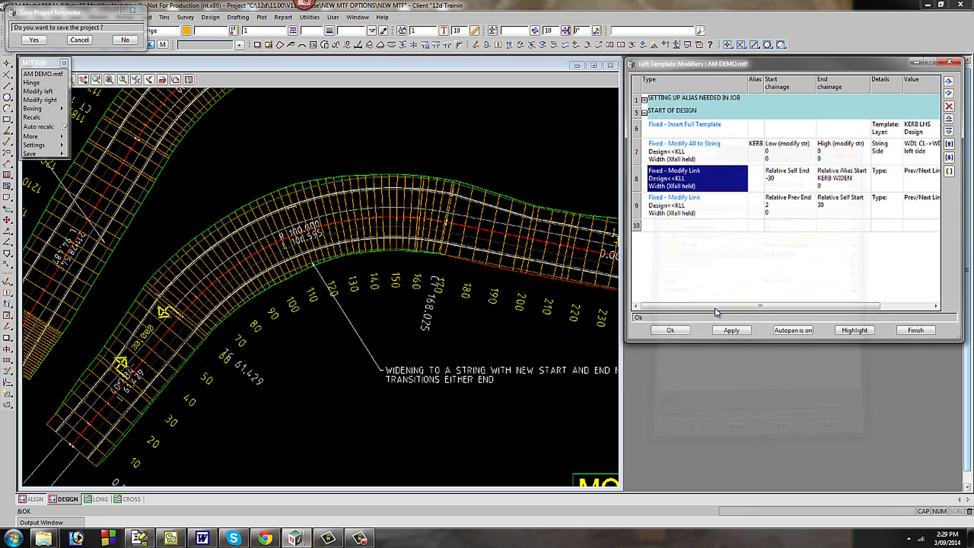
Set the second Modify Link's start chainage relative to alias end, using the alias KERB WIDEN, and apply it
left_click(685, 211)
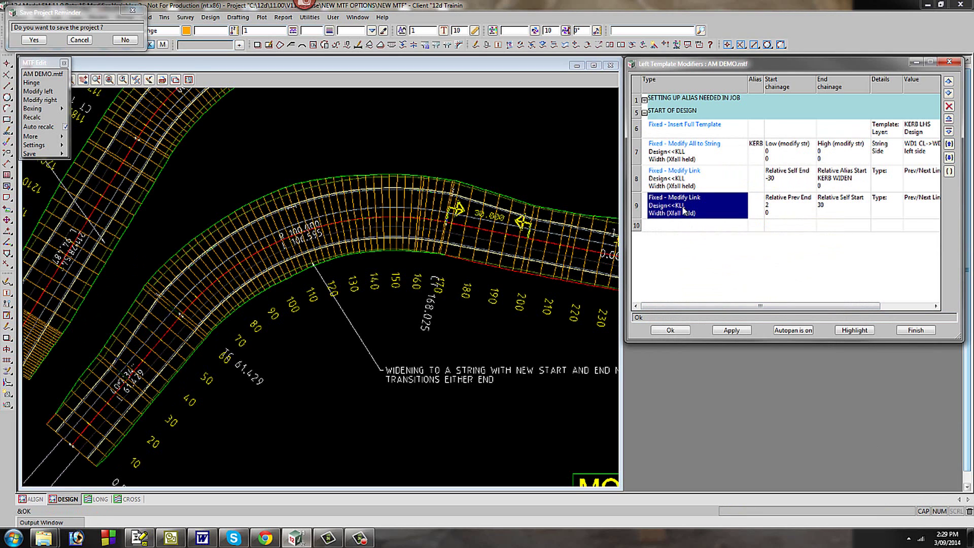
double_click(685, 211)
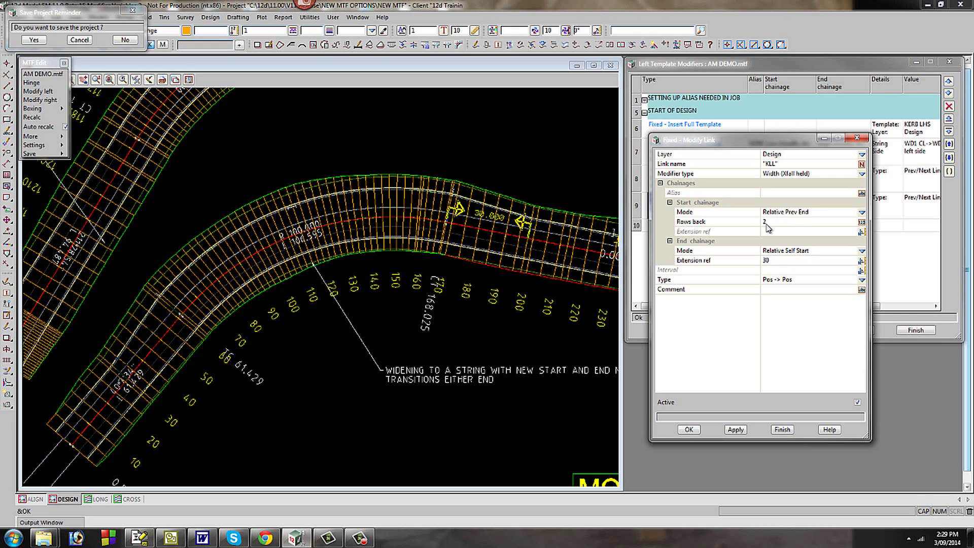
left_click(862, 213)
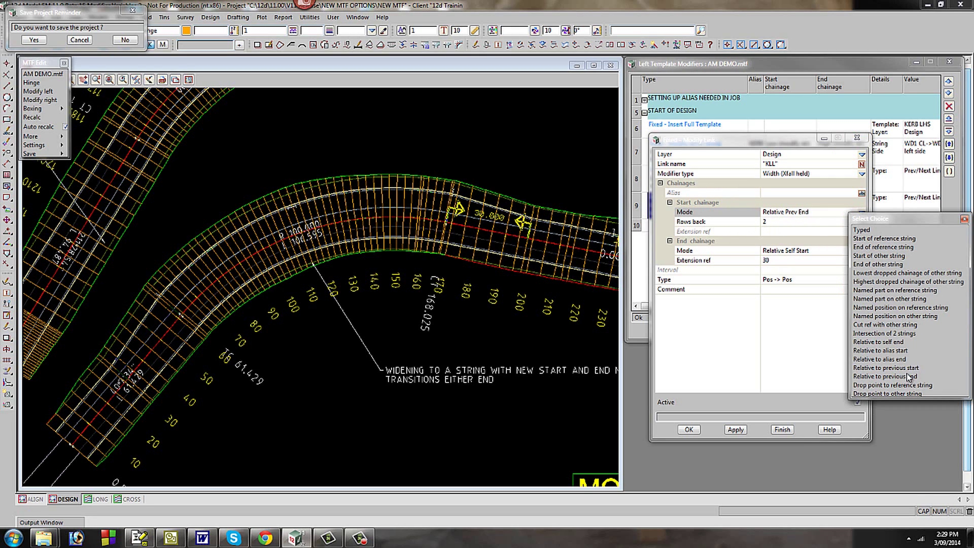
left_click(888, 359)
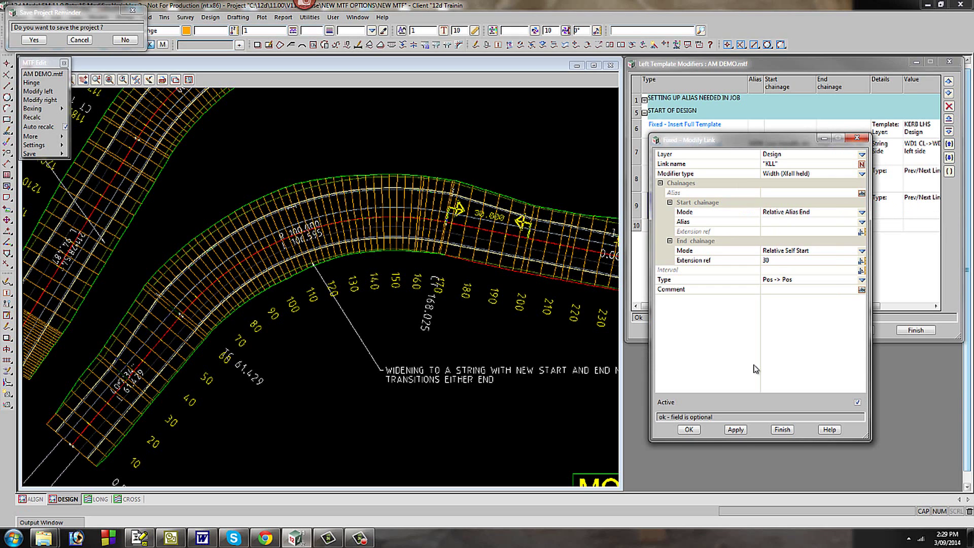
left_click(735, 429)
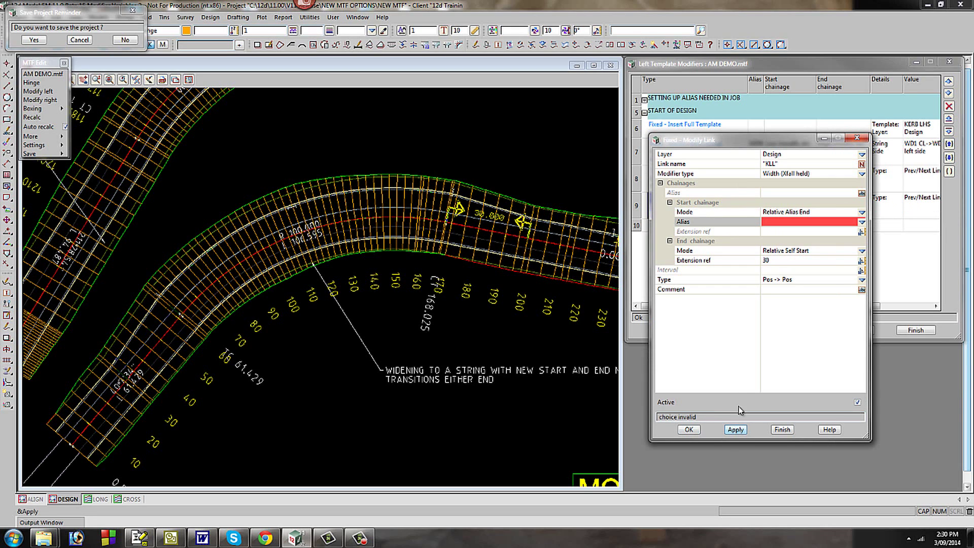
left_click(862, 222)
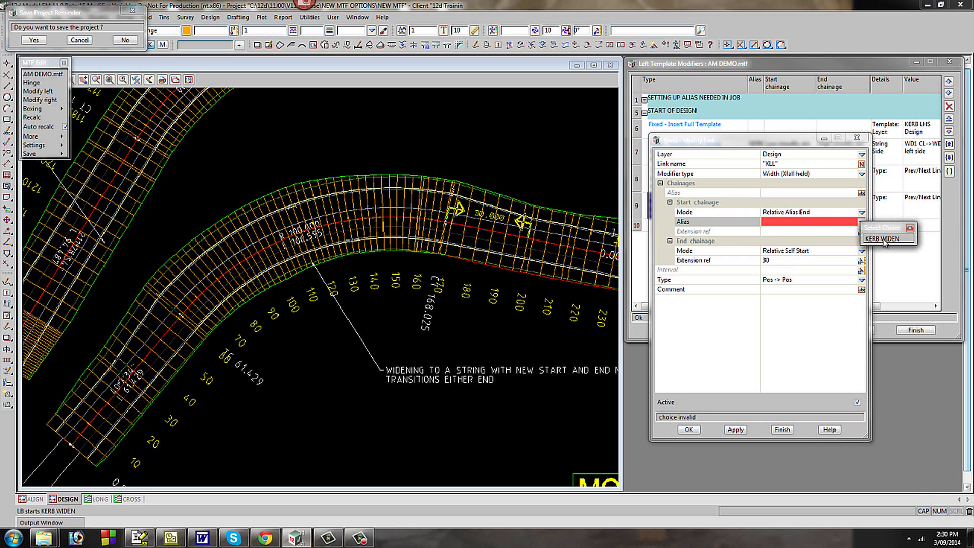
left_click(890, 230)
left_click(735, 429)
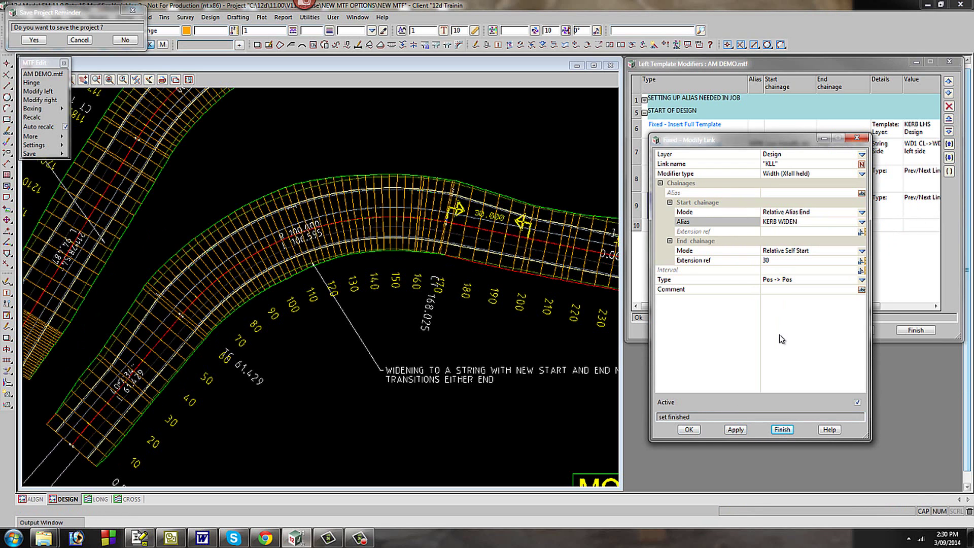
left_click(782, 430)
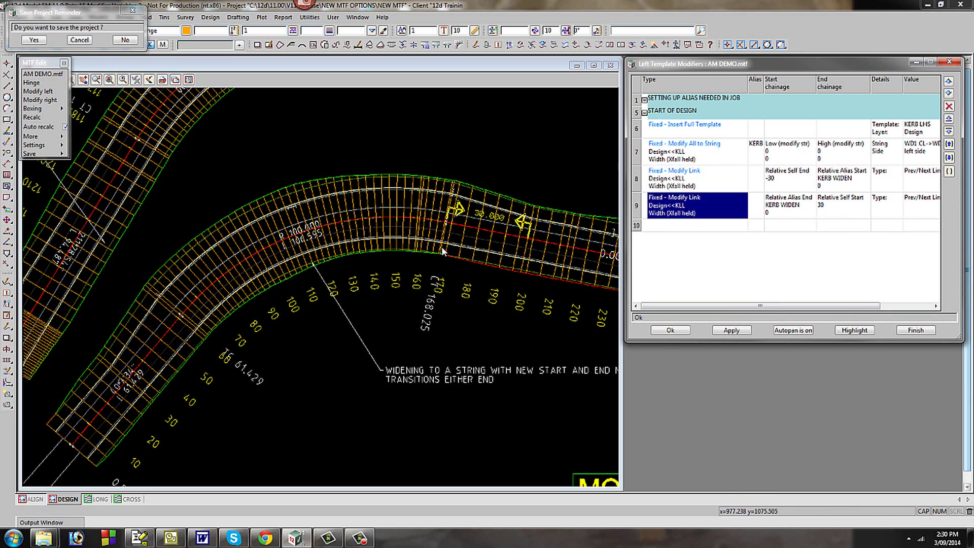
In the ALIGN plan view, expand the alias setup region and examine the KERB WIDEN chainage alias's start and end settings
left_click(34, 500)
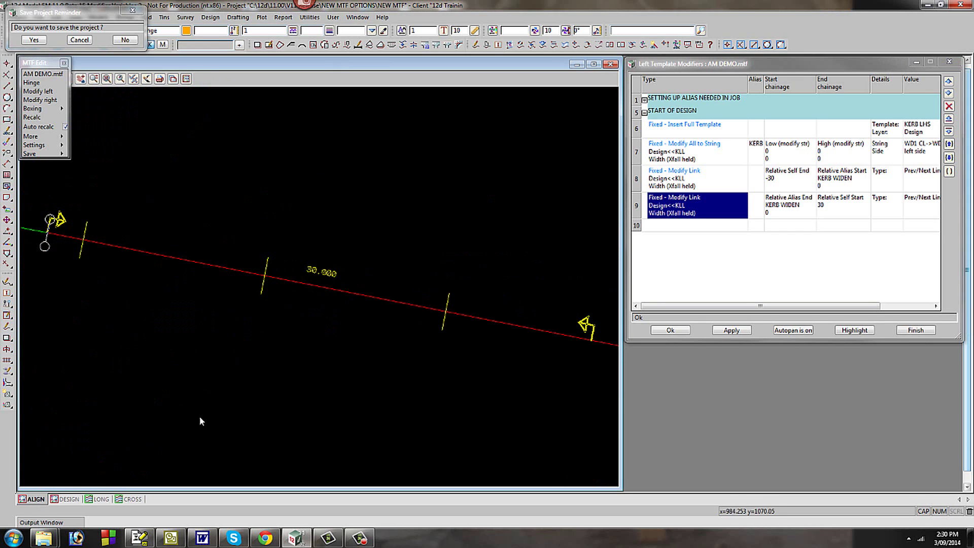
scroll(375, 286, "down", 4)
scroll(395, 283, "down", 2)
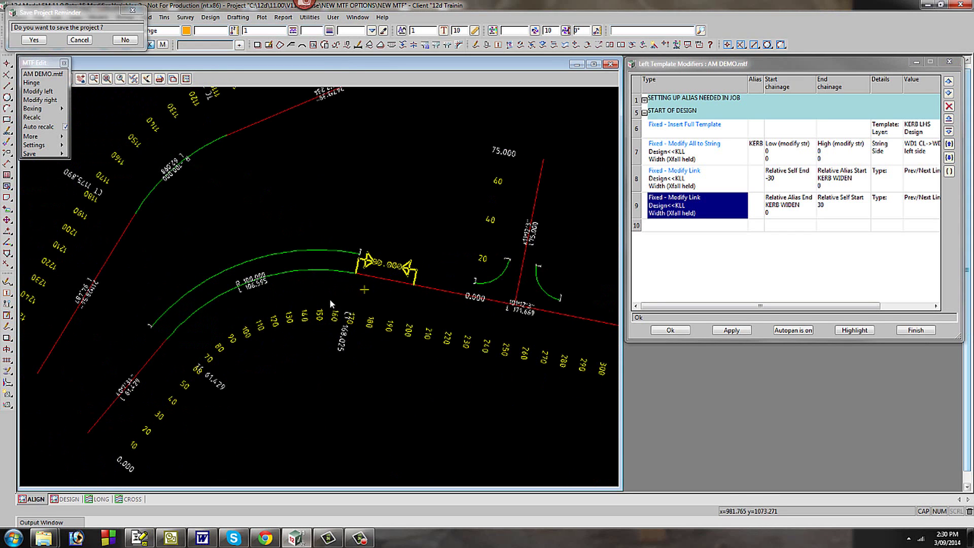
left_click(644, 101)
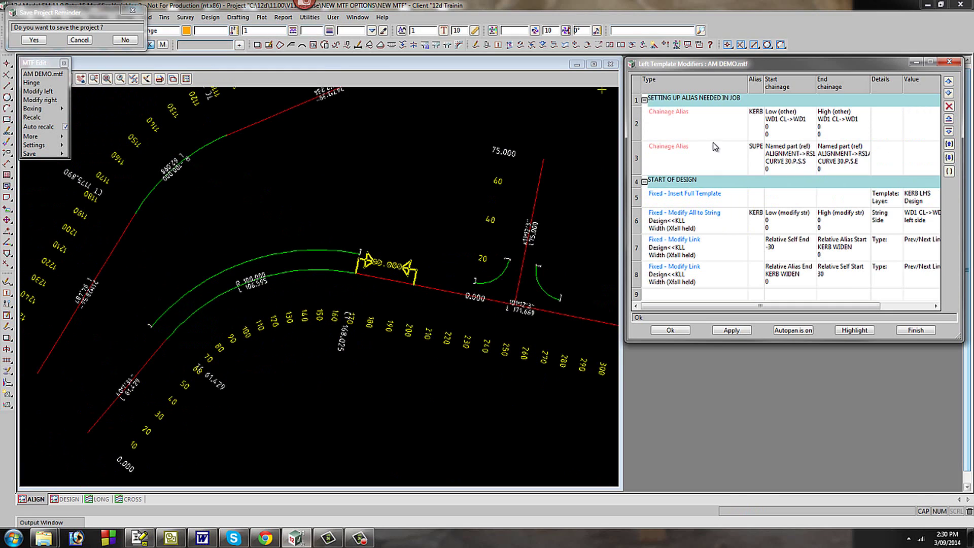
left_click(698, 124)
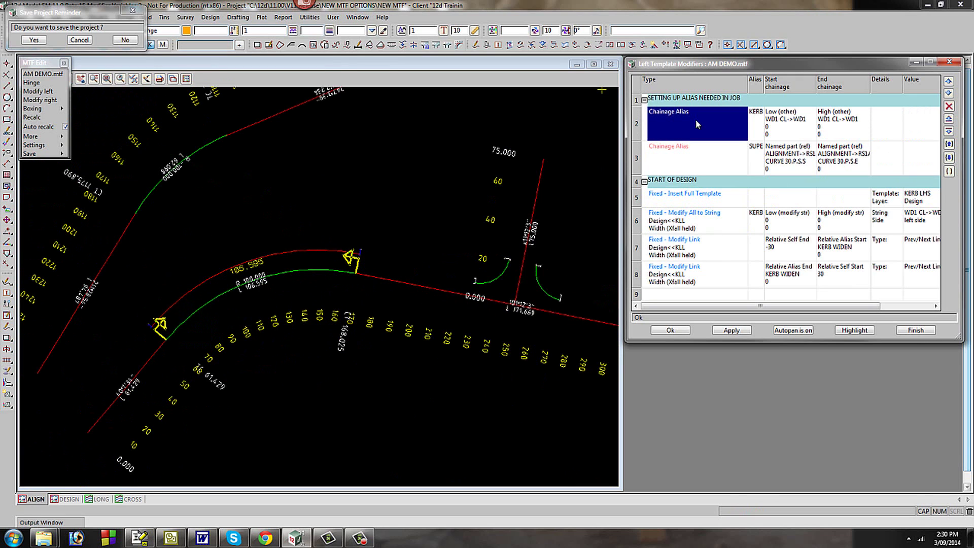
double_click(696, 120)
left_click_drag(115, 212, 669, 123)
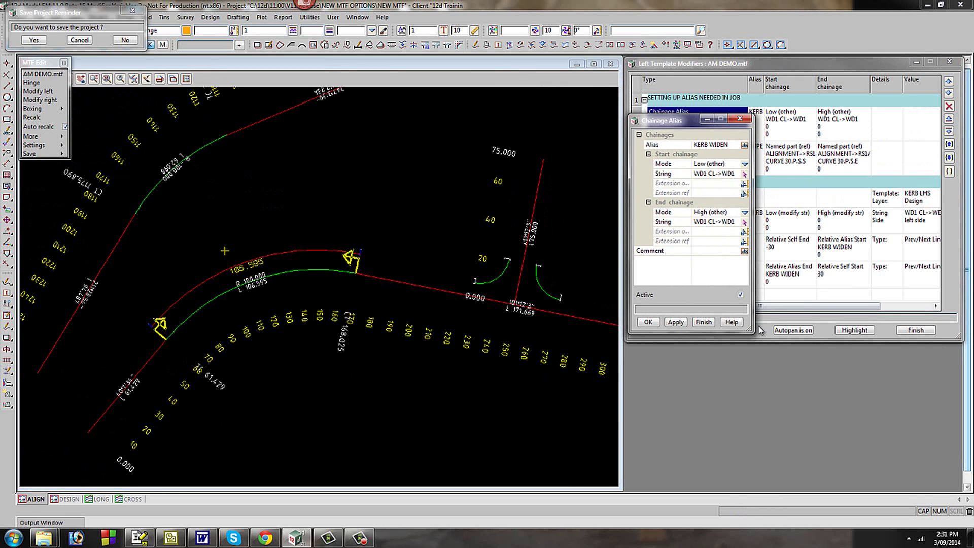
left_click_drag(749, 330, 845, 372)
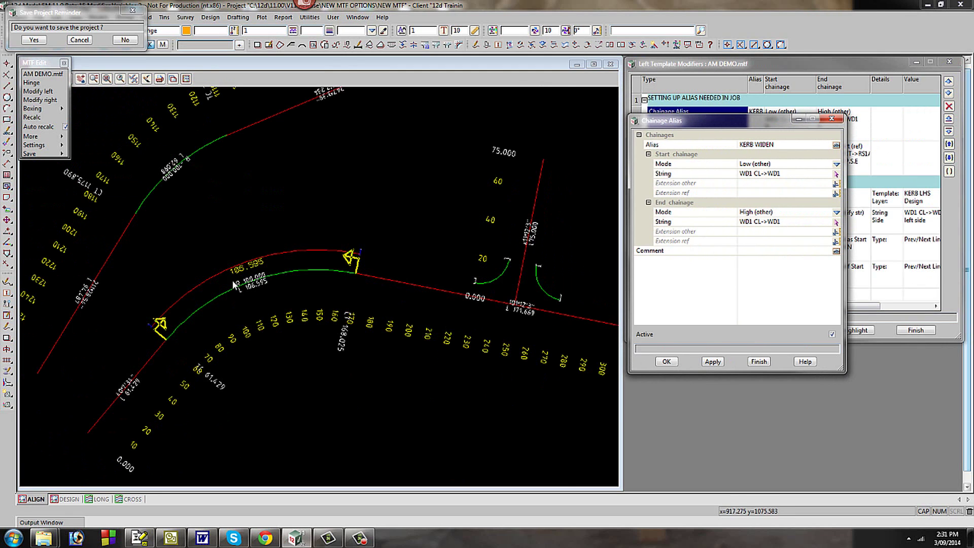
left_click(669, 361)
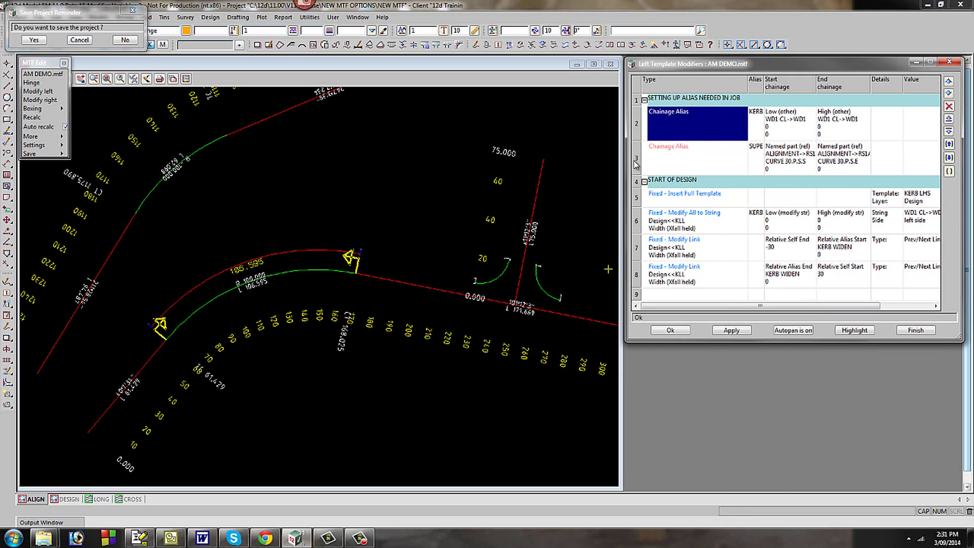
Insert an empty row below the second Chainage Alias and check which interval modifier types can be created there
left_click(635, 164)
left_click(948, 132)
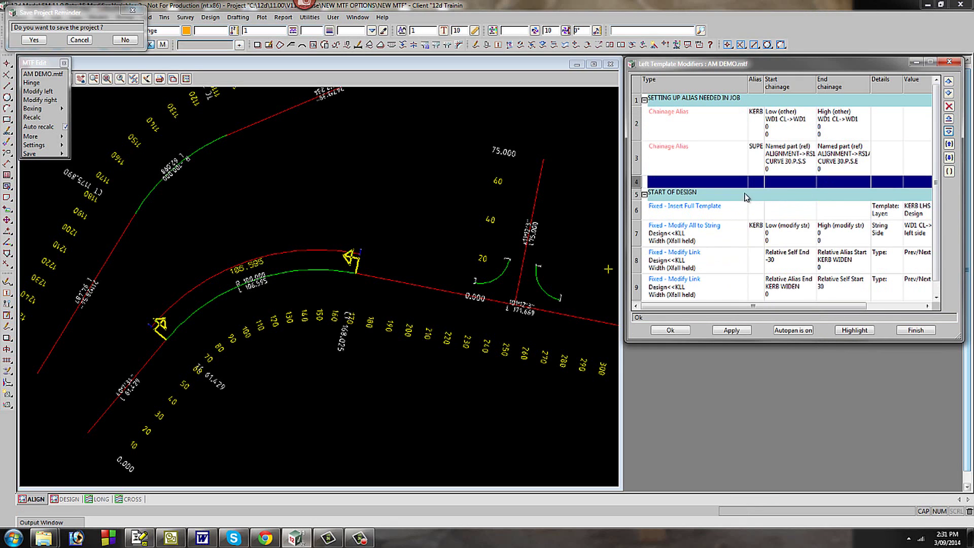
double_click(692, 184)
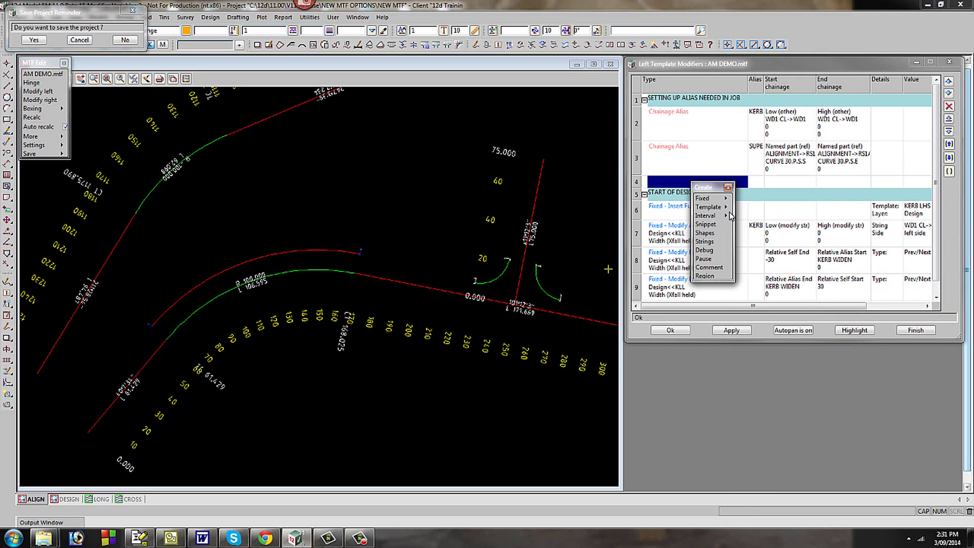
left_click(731, 216)
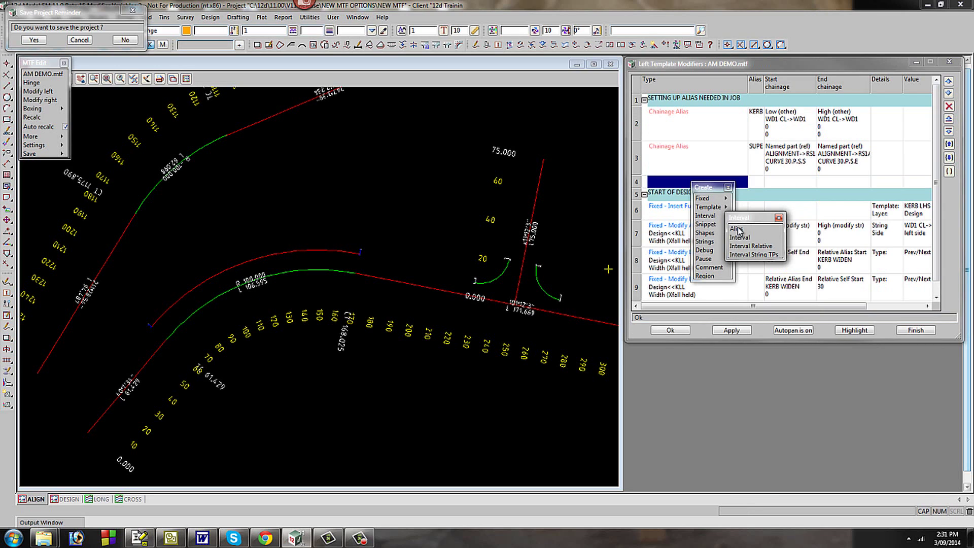
left_click(779, 218)
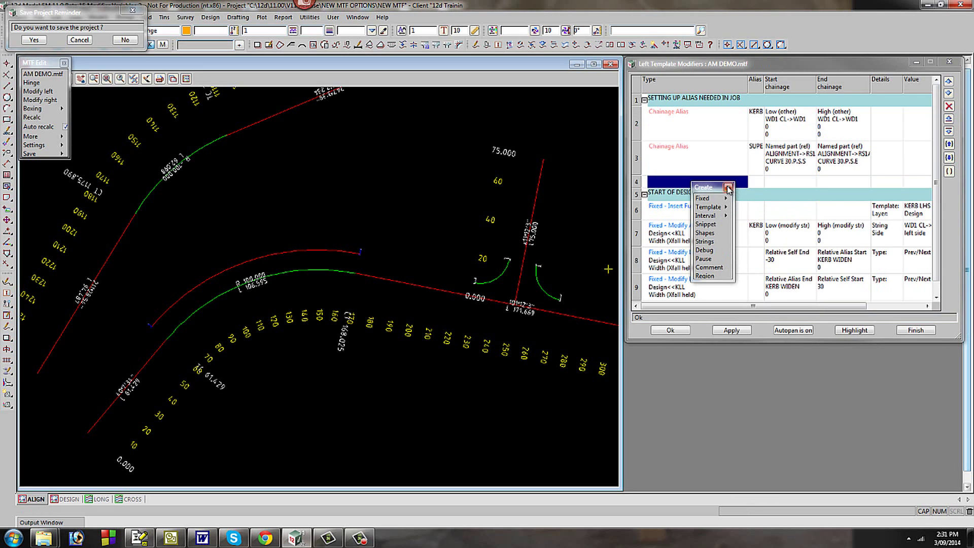
left_click(729, 188)
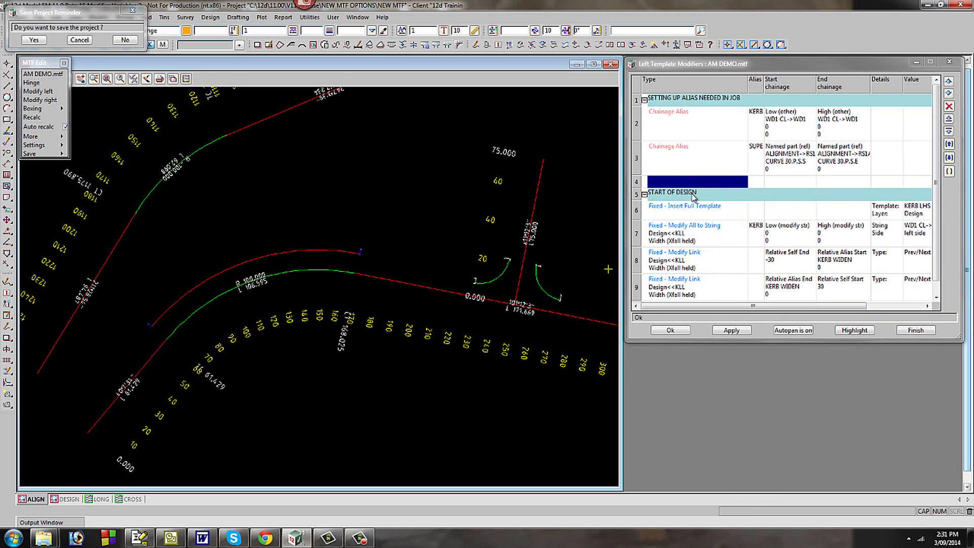
Highlight the SUPER CURVE chainage alias on the alignment and open its settings in an enlarged dialog
left_click(682, 158)
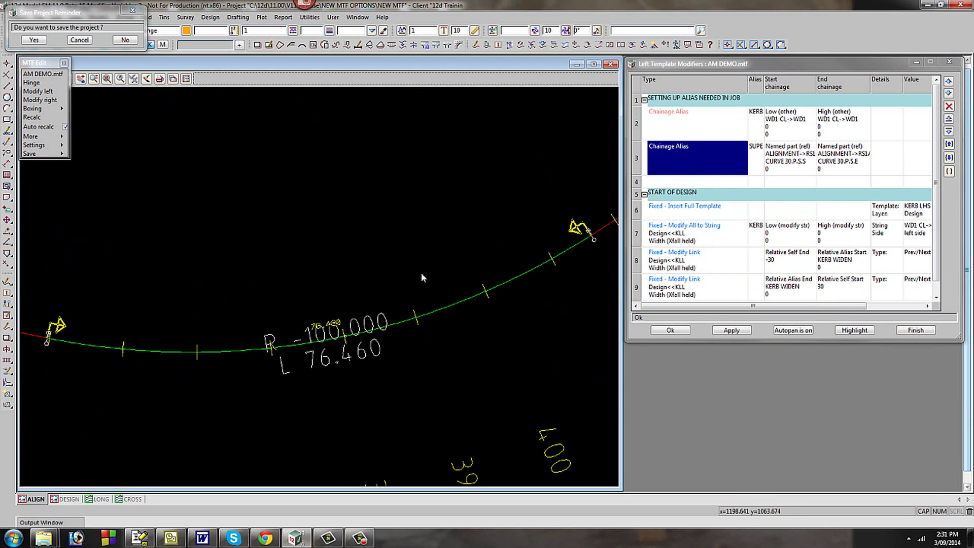
scroll(421, 277, "down", 4)
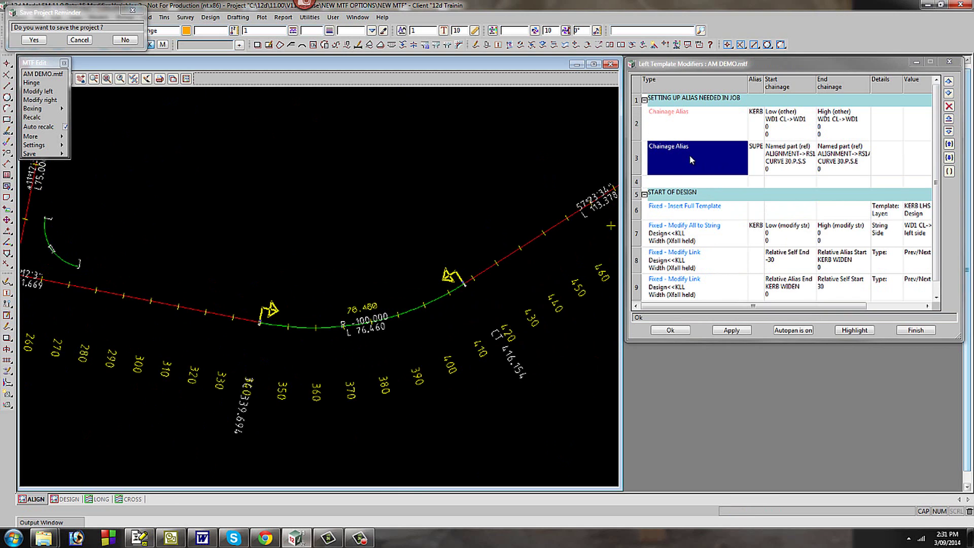
double_click(690, 154)
left_click_drag(160, 208, 701, 108)
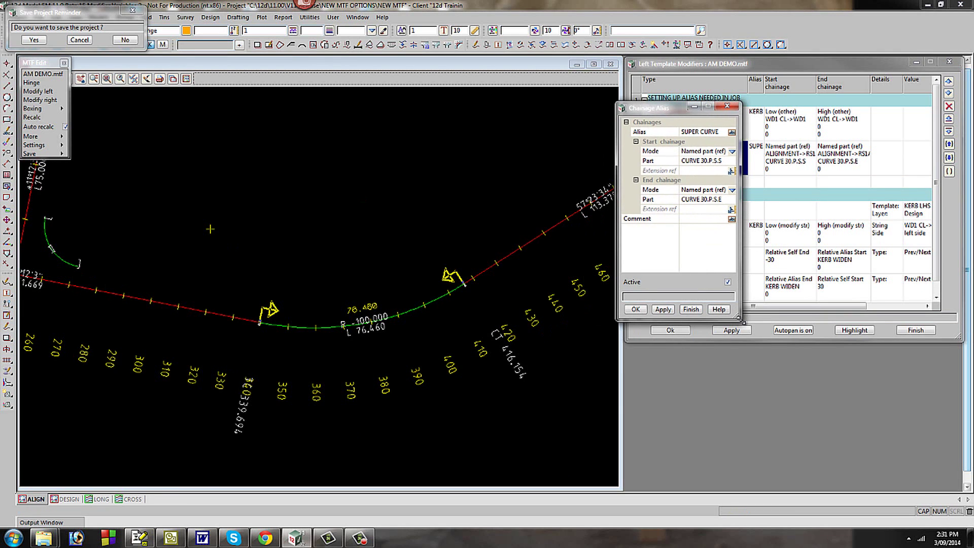
left_click_drag(739, 317, 854, 422)
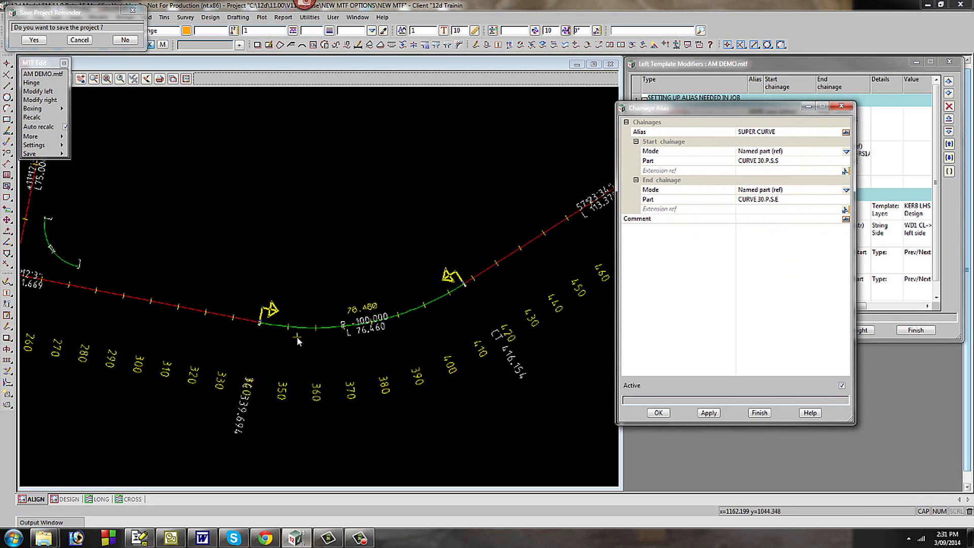
Review the SUPER CURVE alias's start part, CURVE 30.P.S.S, in the Named Part Builder, and close the alias settings
left_click(846, 160)
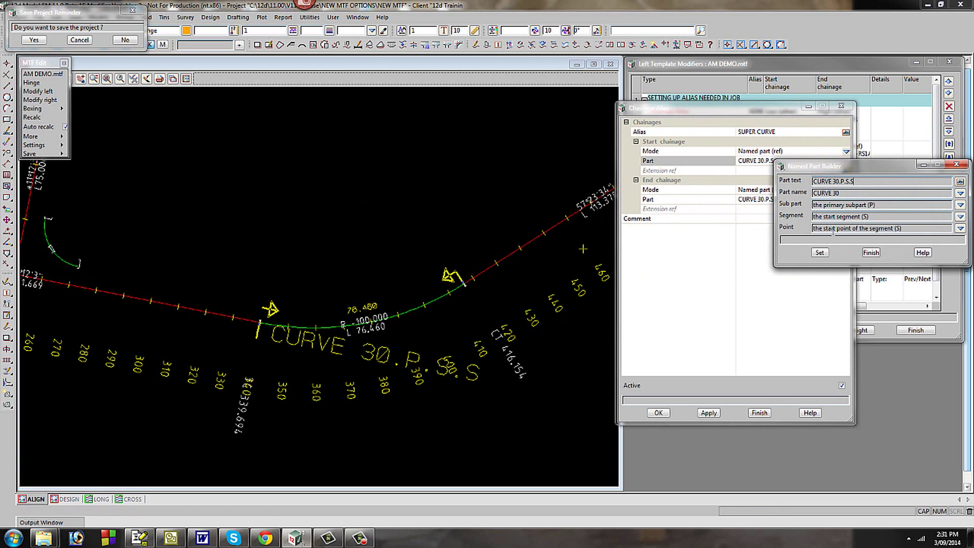
left_click(818, 254)
left_click(873, 254)
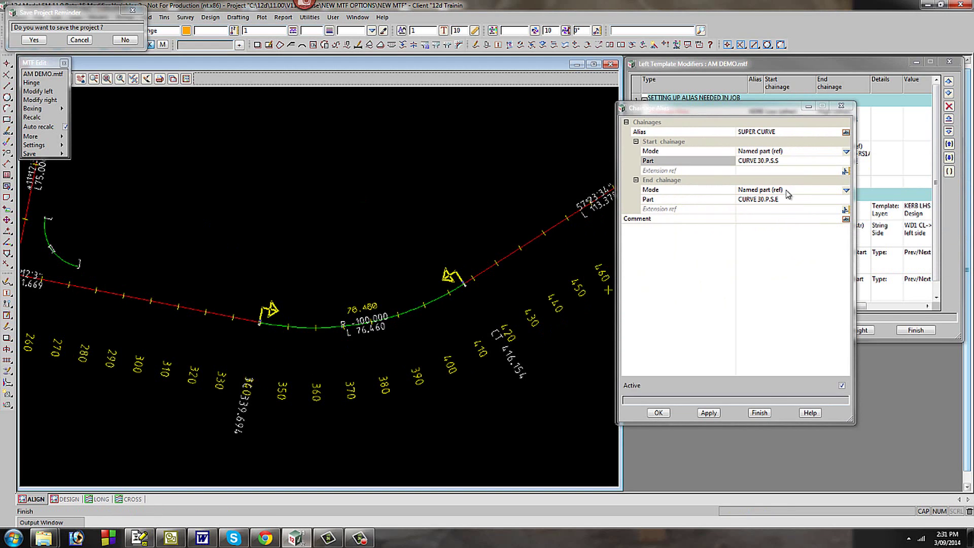
left_click(846, 200)
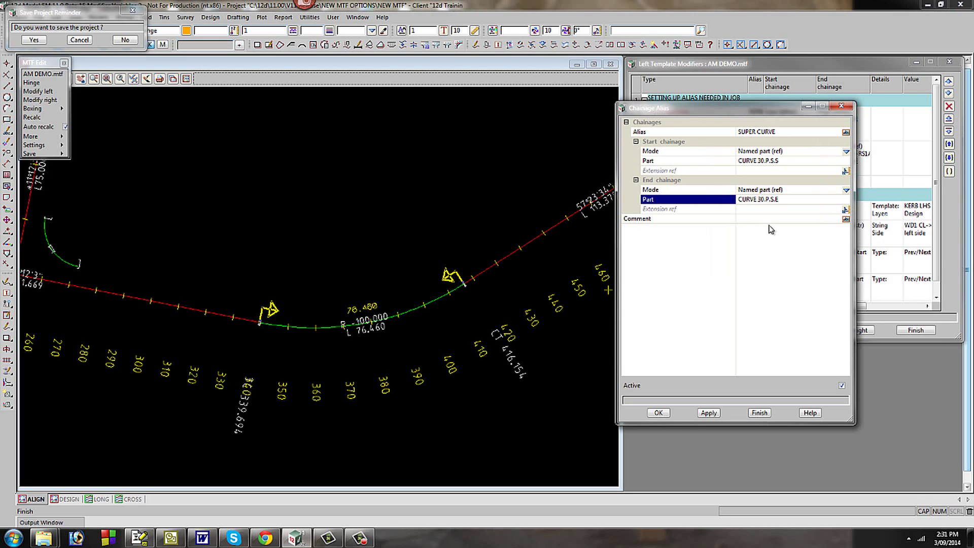
left_click(658, 413)
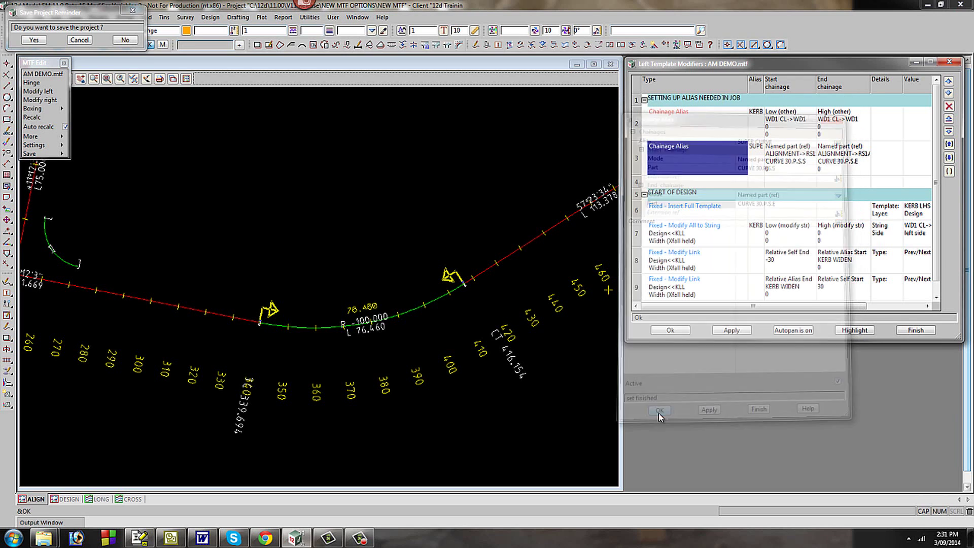
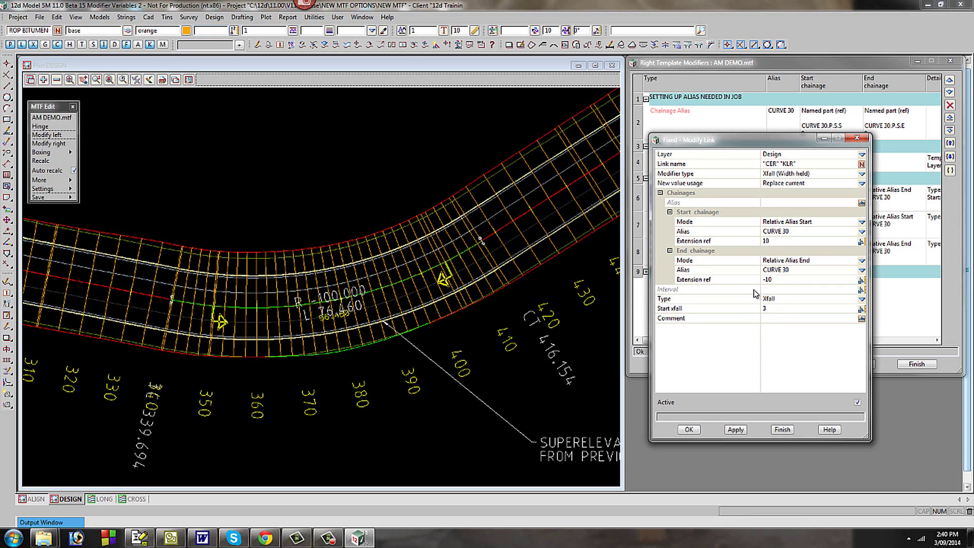
Inspect the chainage range of the second superelevation Modify Link in the right template modifiers and open its settings
left_click(688, 429)
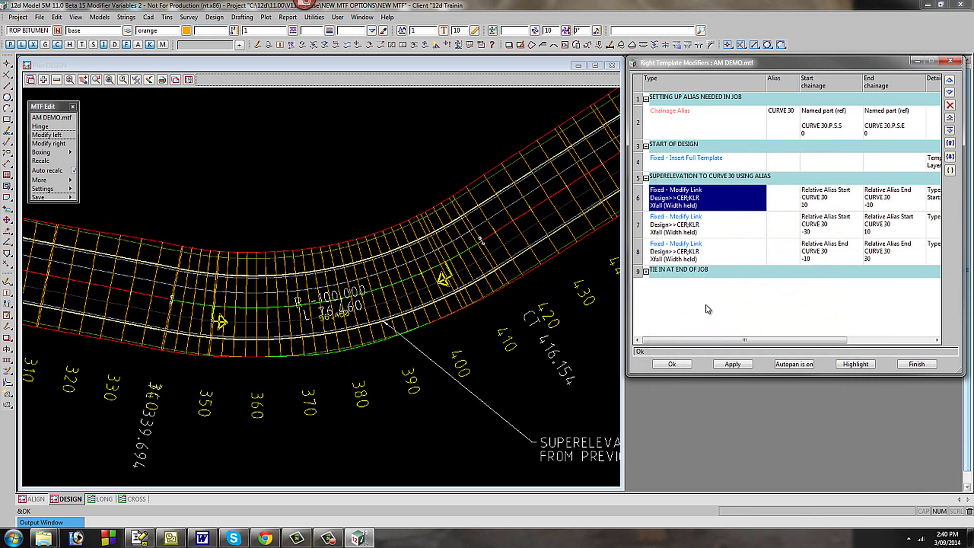
left_click(699, 230)
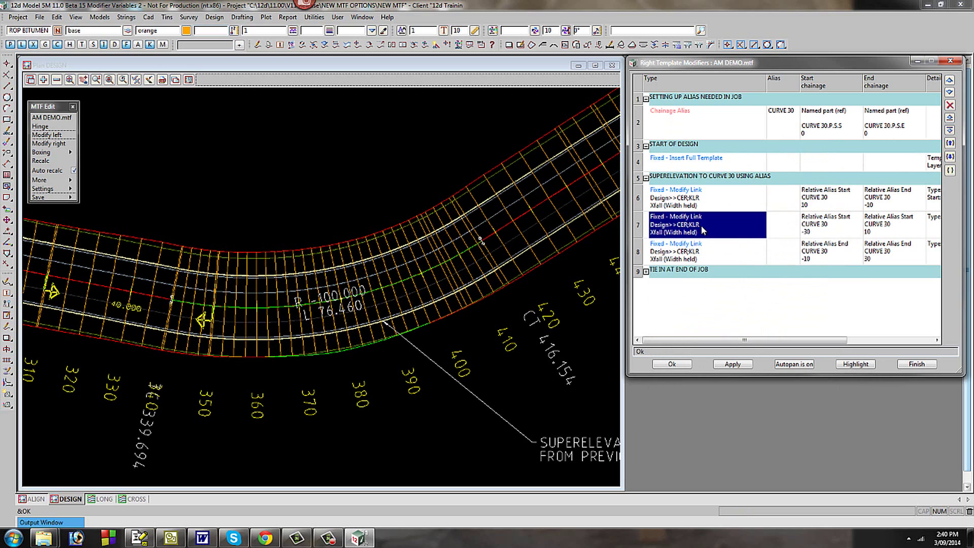
double_click(703, 231)
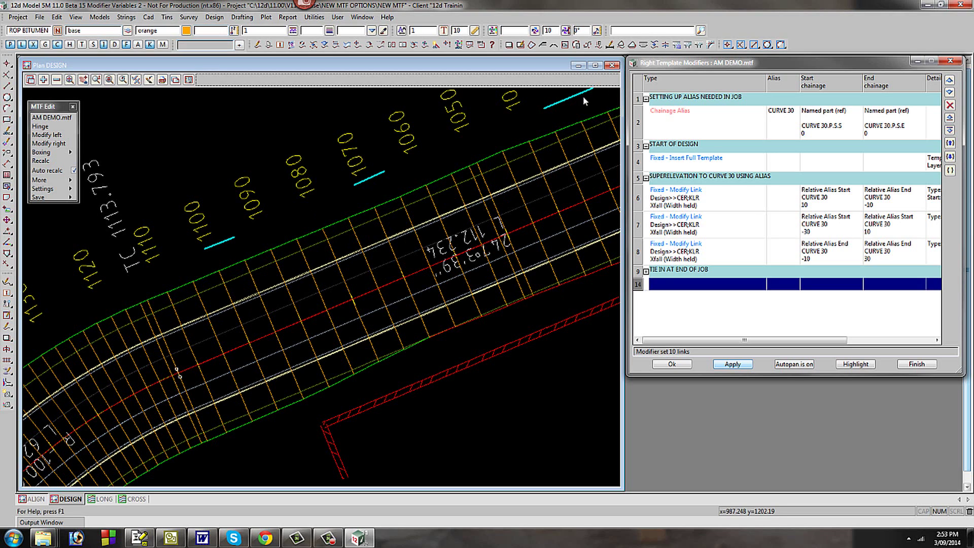
Create a Snippet modifier in the empty last row of the right template modifiers, using the 0303_DWK.MTFSNIPPET file
right_click(675, 288)
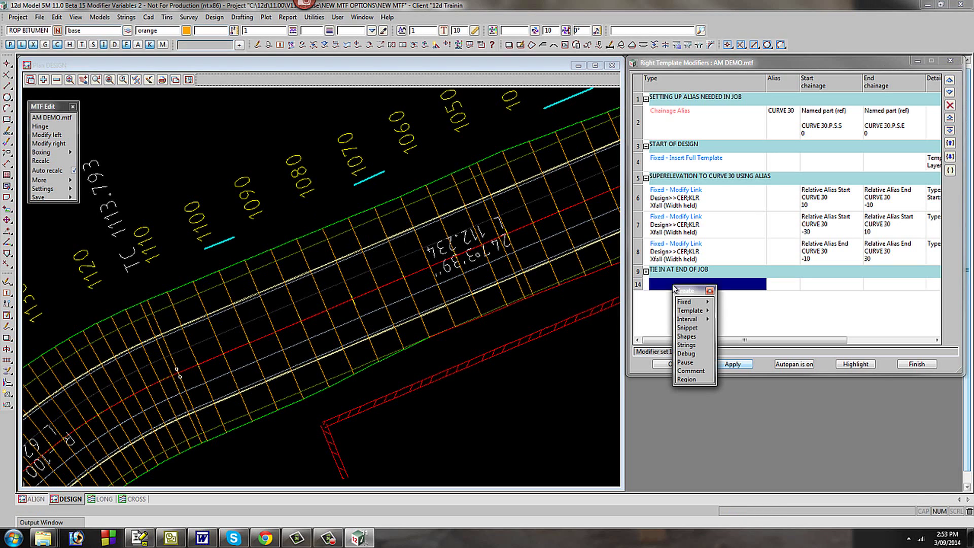
left_click(687, 328)
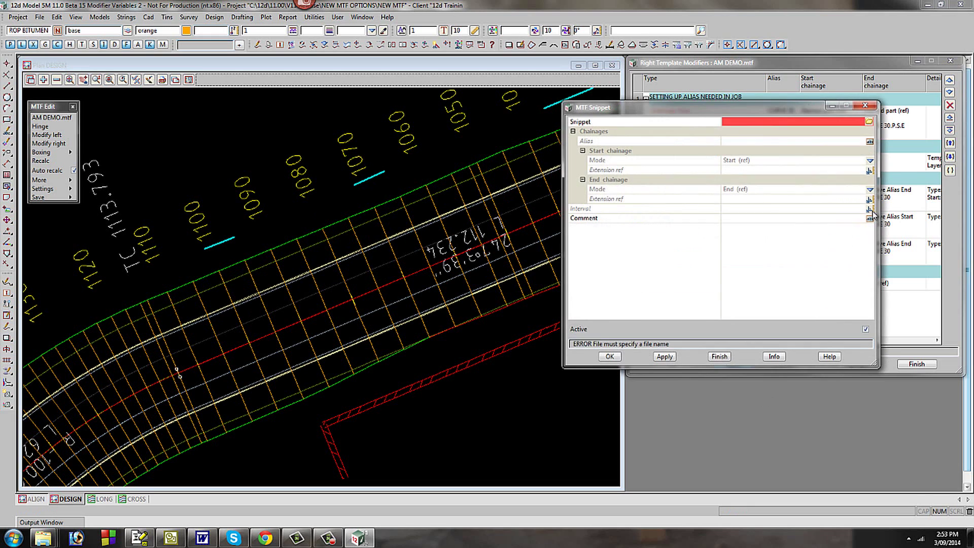
left_click(872, 122)
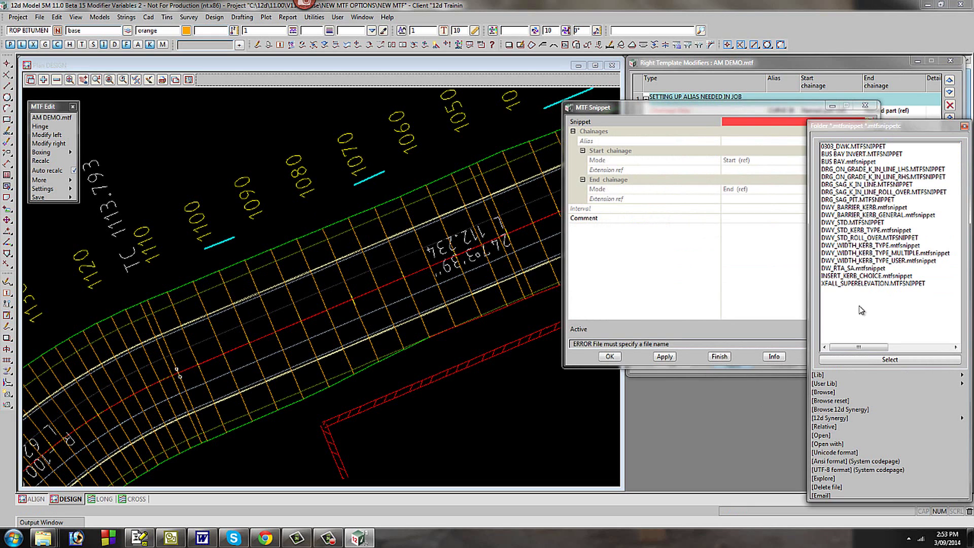
double_click(845, 147)
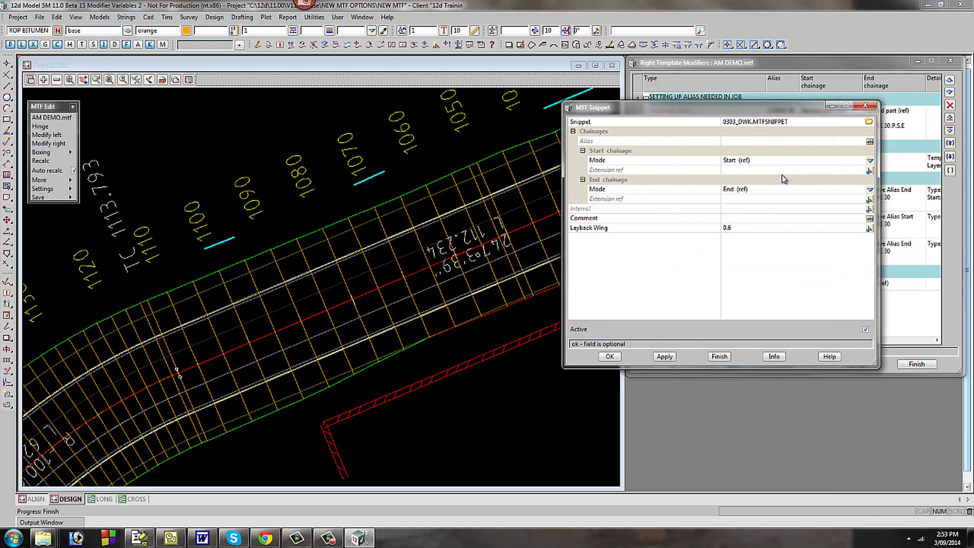
Set the snippet's start chainage mode to Snippet placed to model of strings with model PROP DWAYS, apply it, and inspect a driveway in plan
left_click(870, 160)
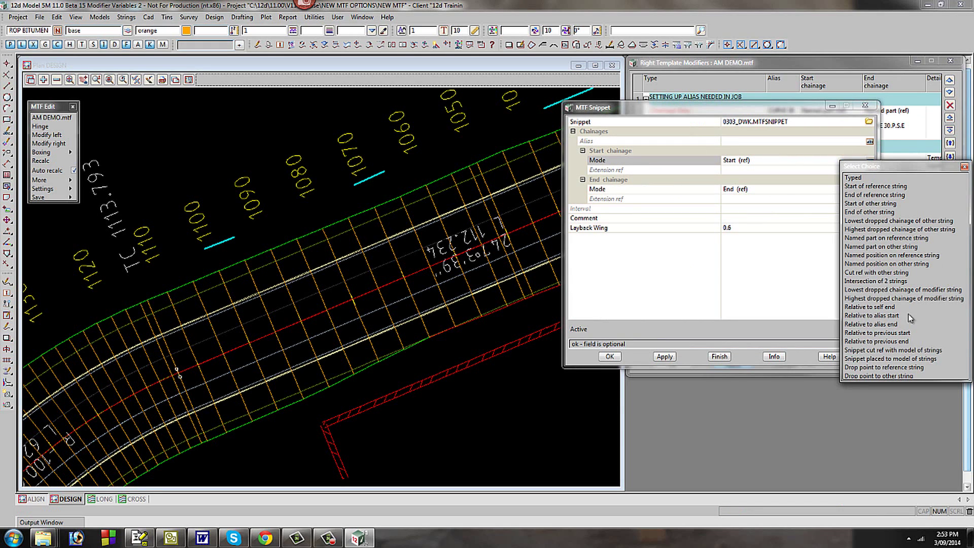
left_click(897, 359)
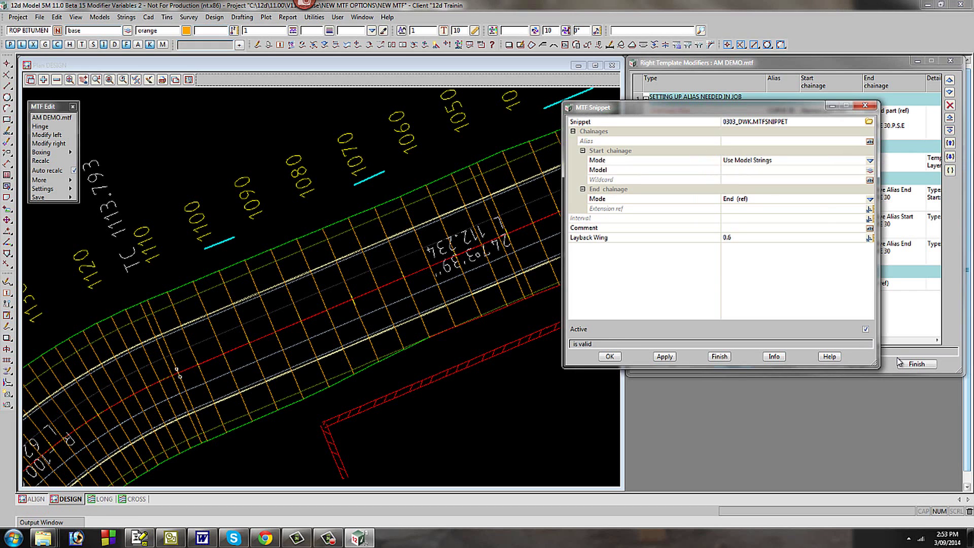
left_click(737, 170)
key("Escape")
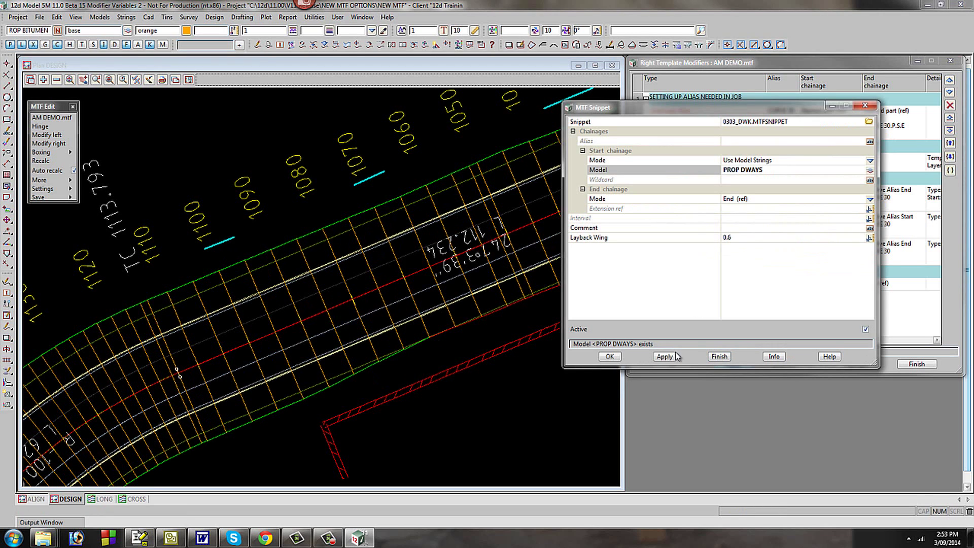
left_click(664, 358)
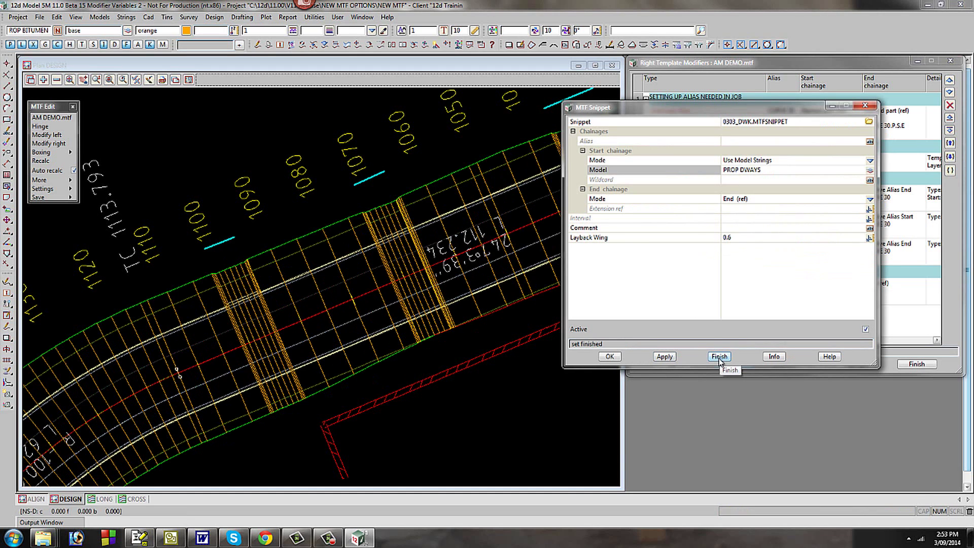
left_click(244, 329)
scroll(243, 327, "up", 5)
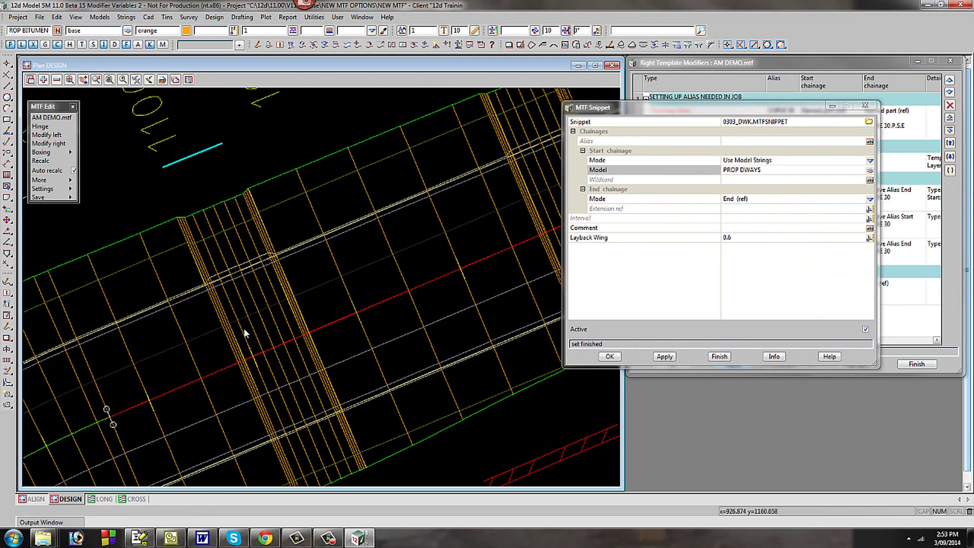